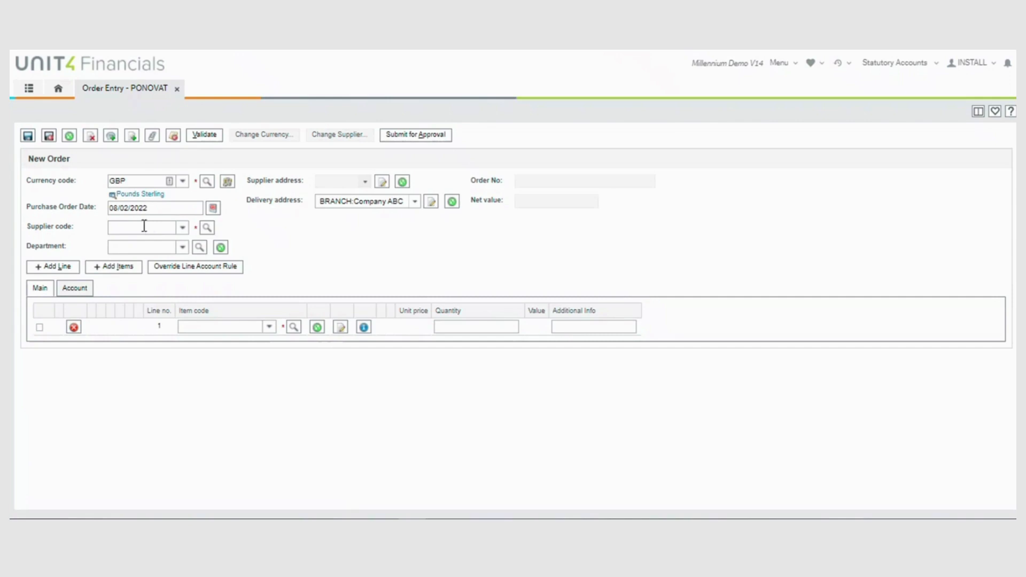
Set the new order's supplier to PC World (S0024) and its department to IT (D130).
click(140, 228)
text(PC W)
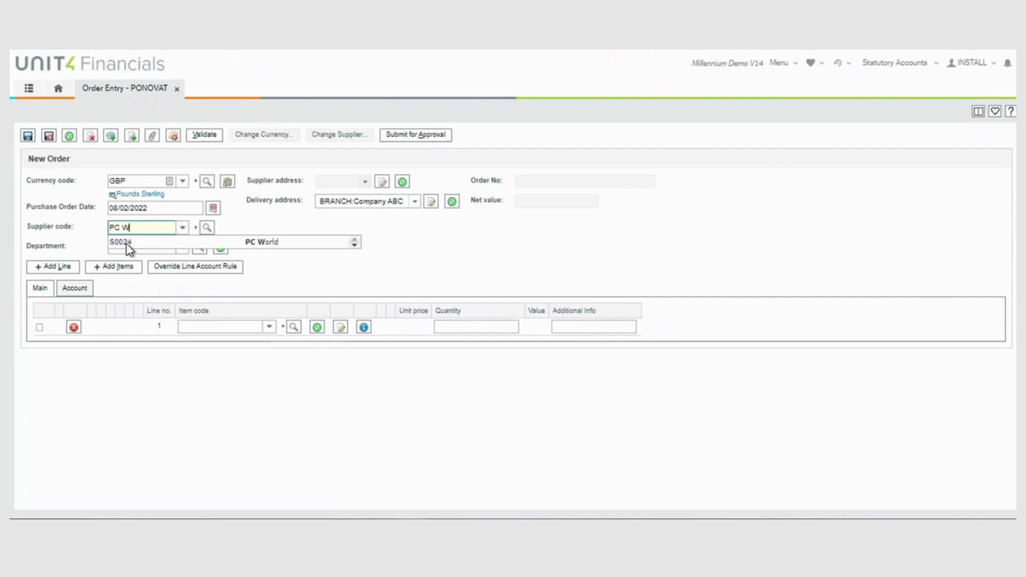
click(123, 246)
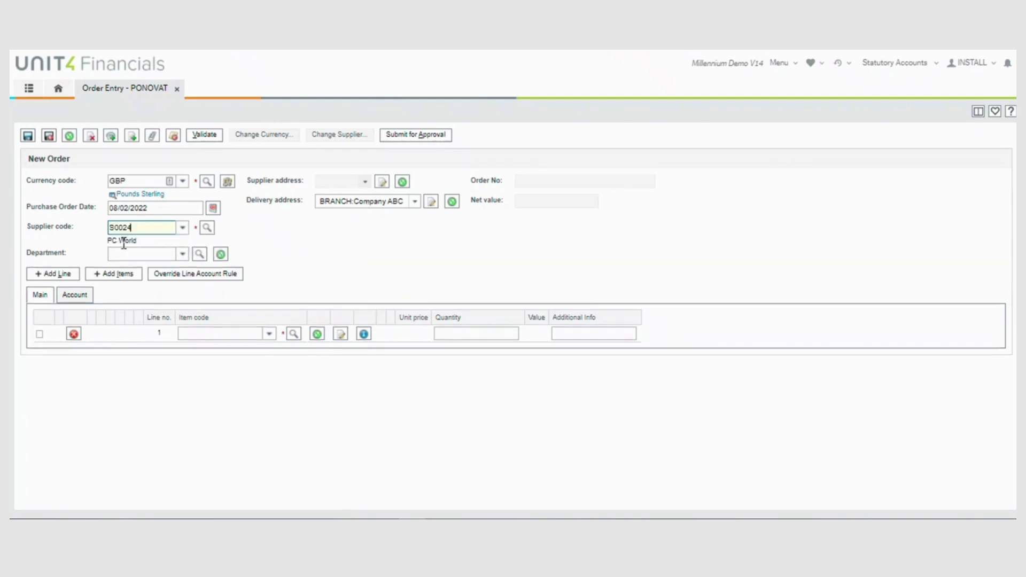
click(120, 257)
text(IT)
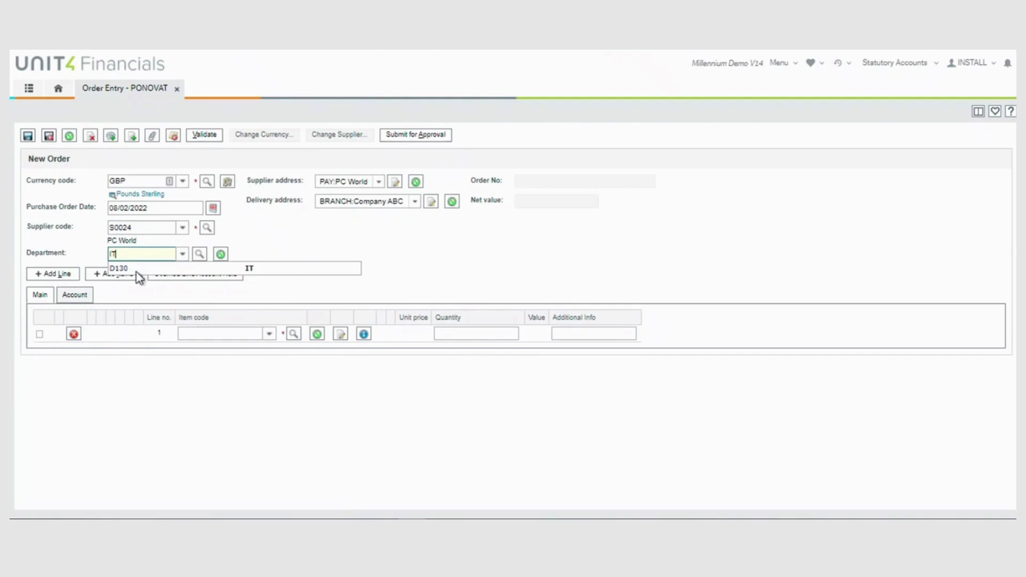
click(112, 269)
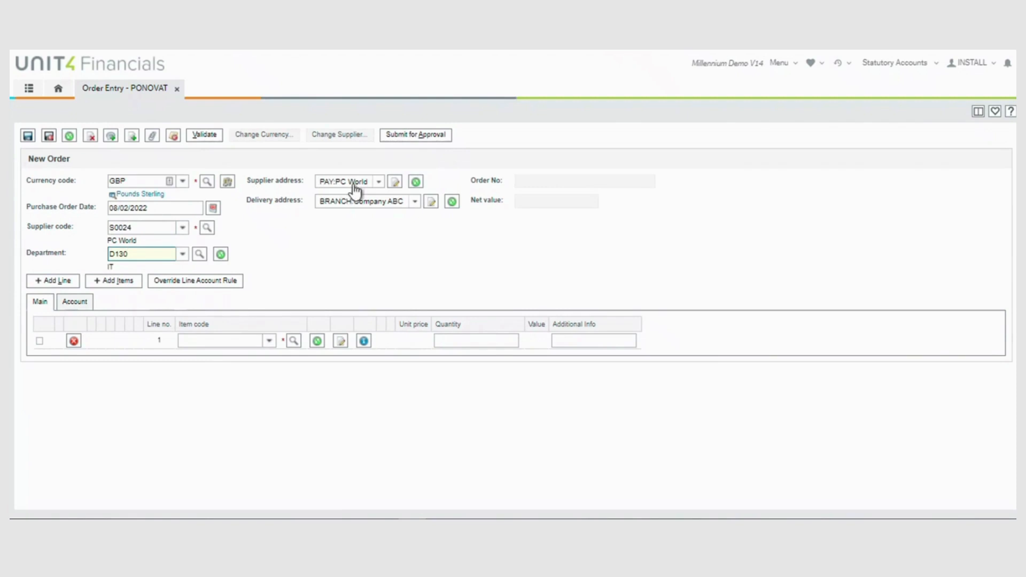
Review the supplier's address details and return to the order.
click(396, 188)
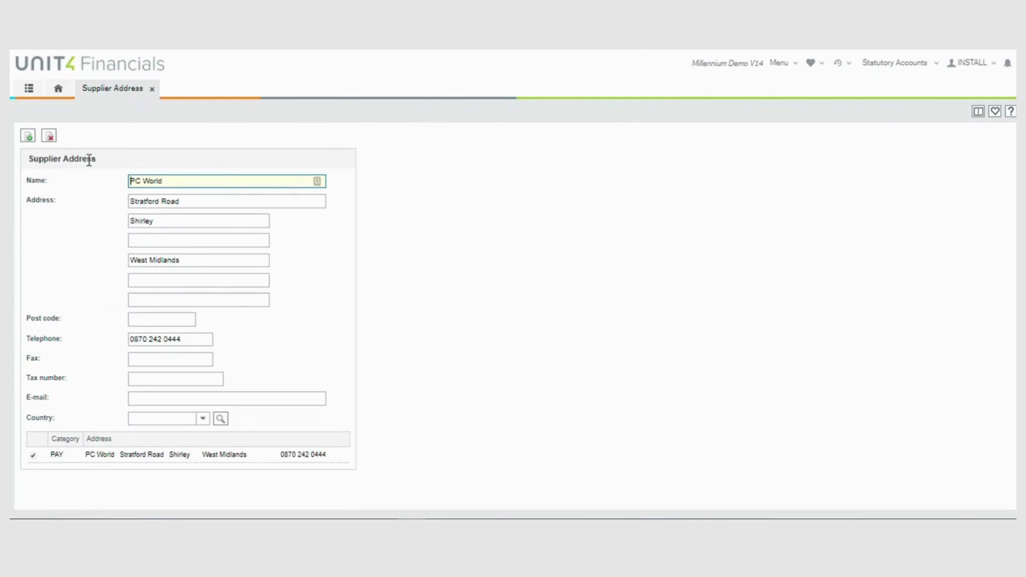
click(28, 138)
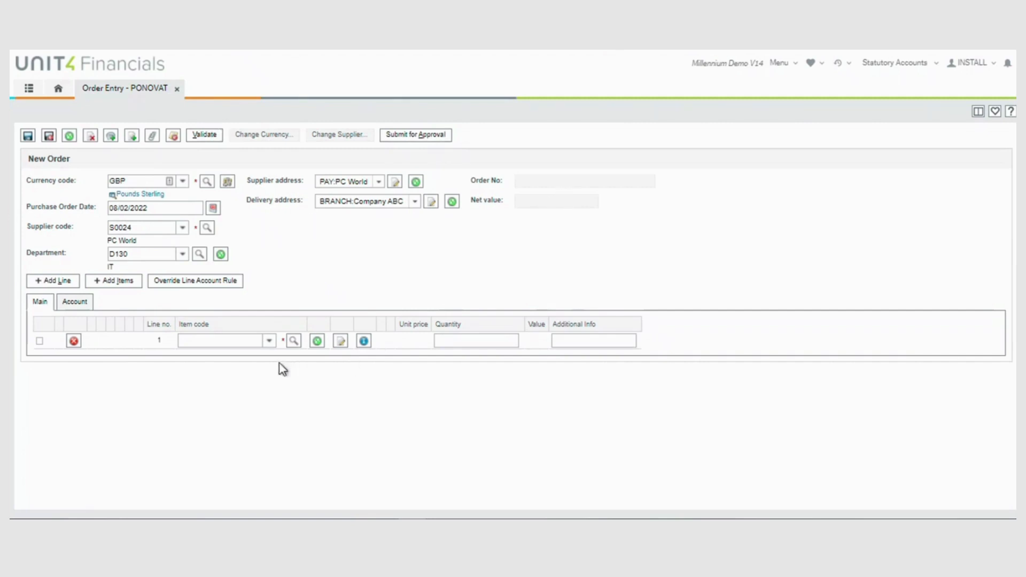
Enter item ICO_LAPTOP on order line 1 with a quantity of 3 and validate the order.
click(210, 342)
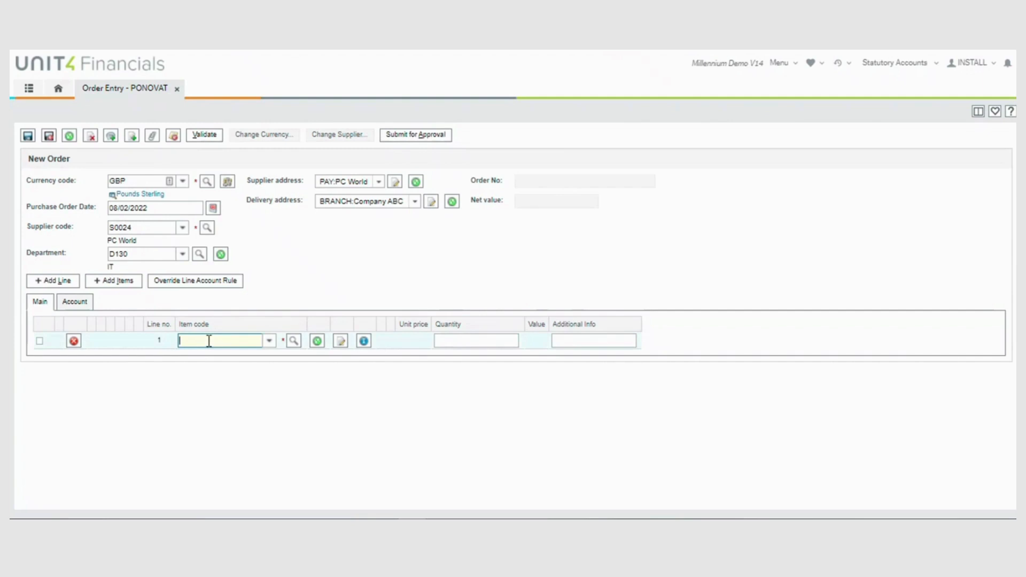
text(ico)
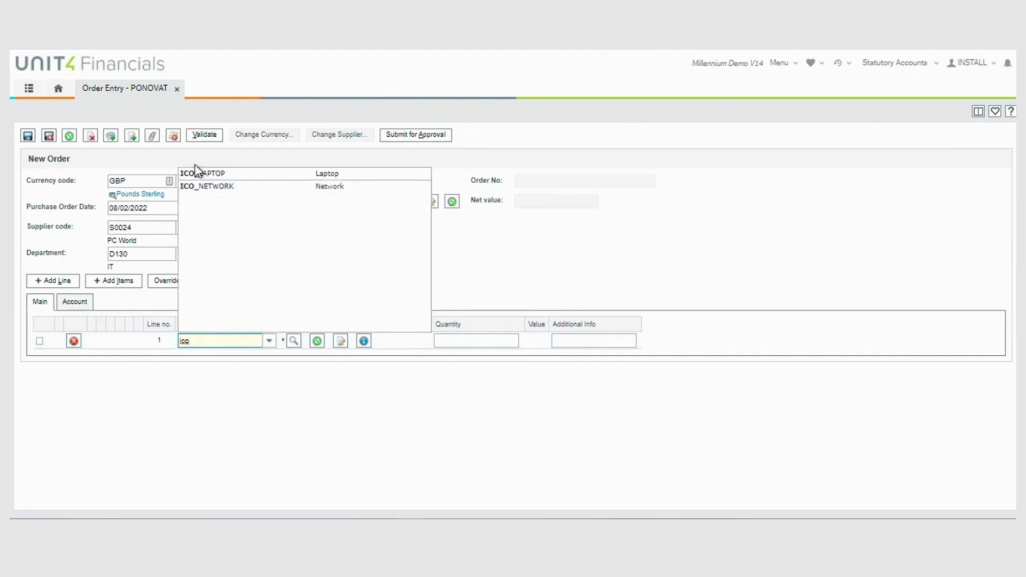
click(197, 173)
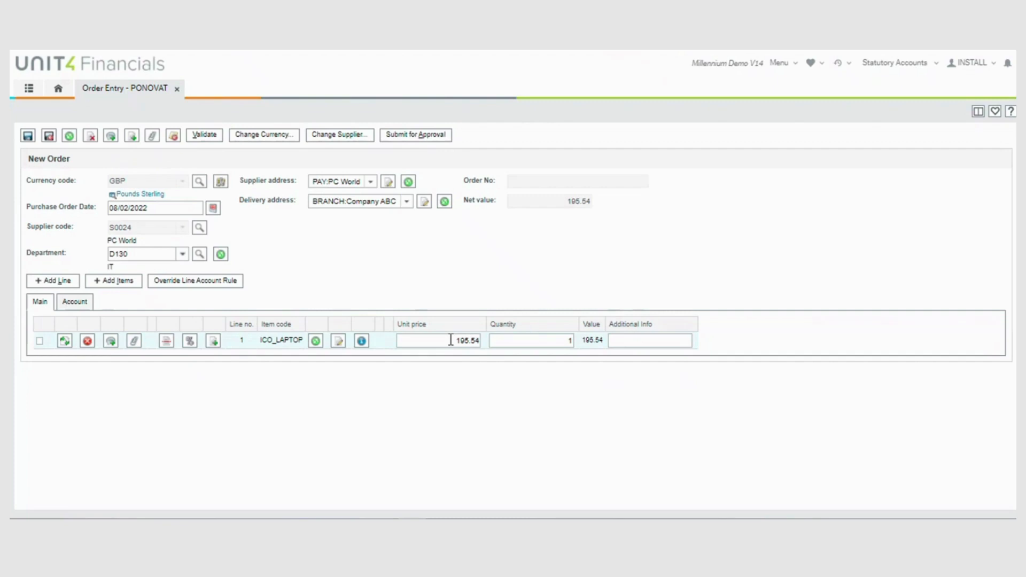
click(134, 254)
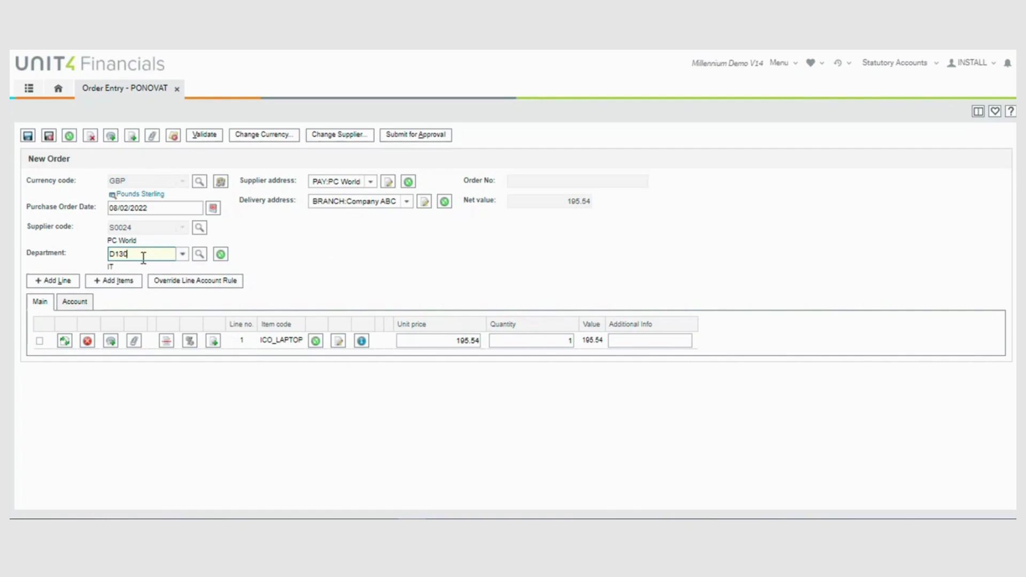
click(557, 340)
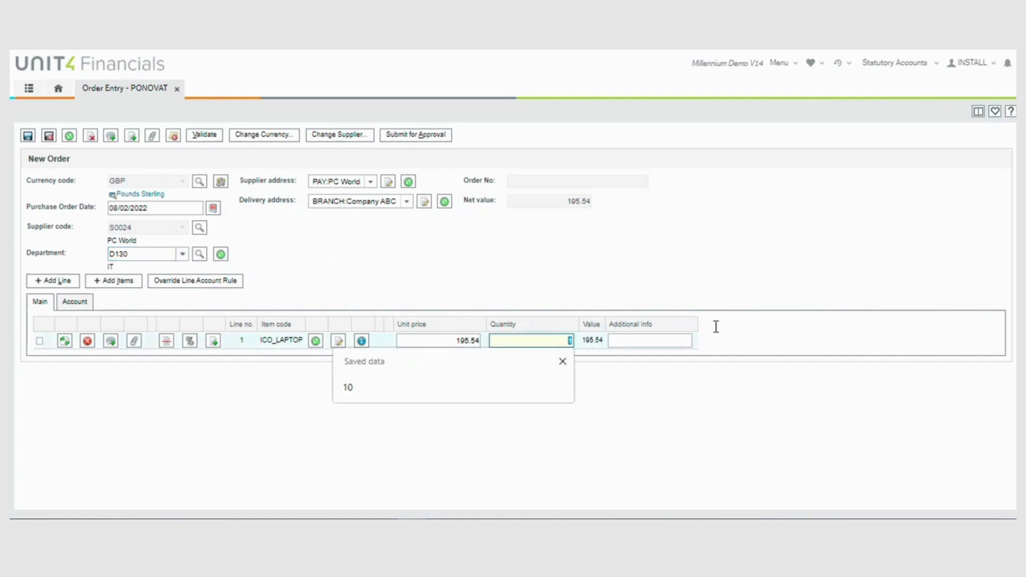
text(3)
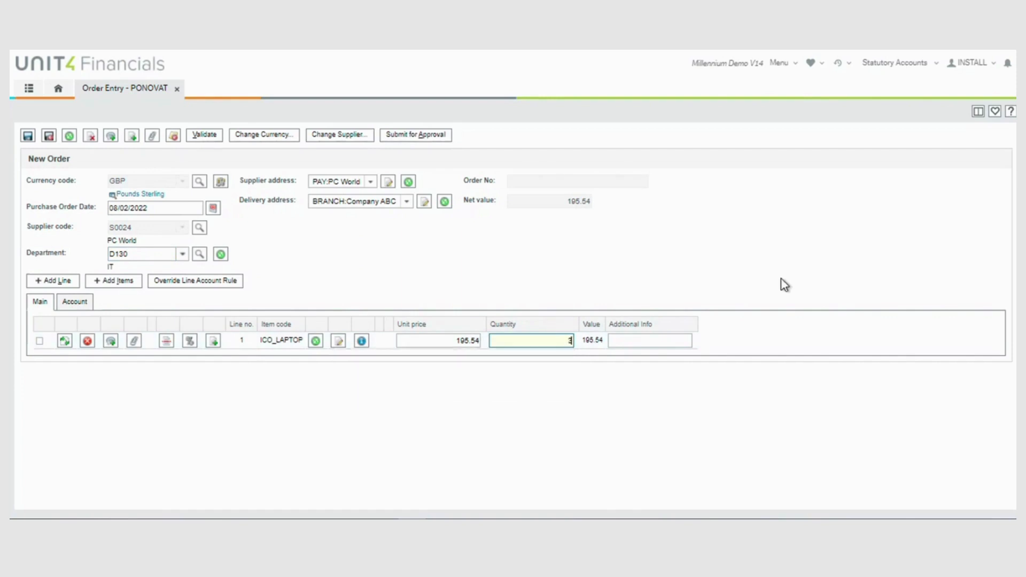
click(457, 245)
click(207, 136)
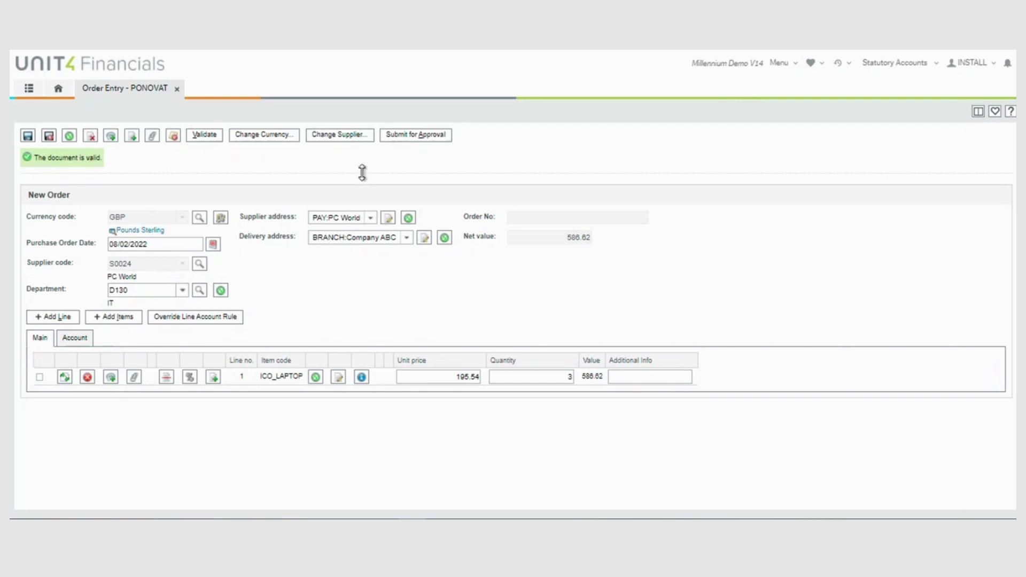
Submit the purchase order for approval with the authorising user left blank, and close the confirmation.
click(422, 137)
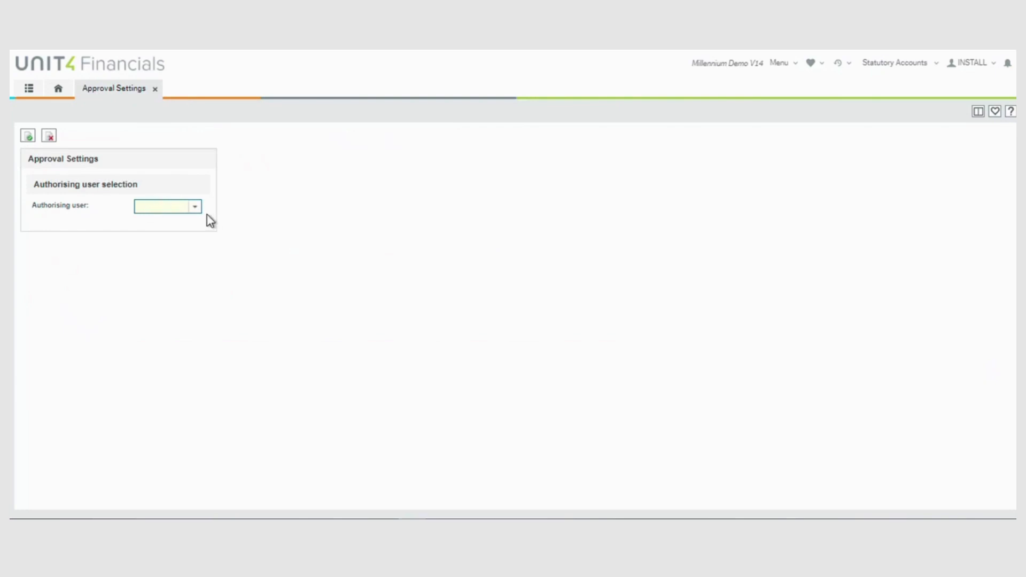
click(194, 206)
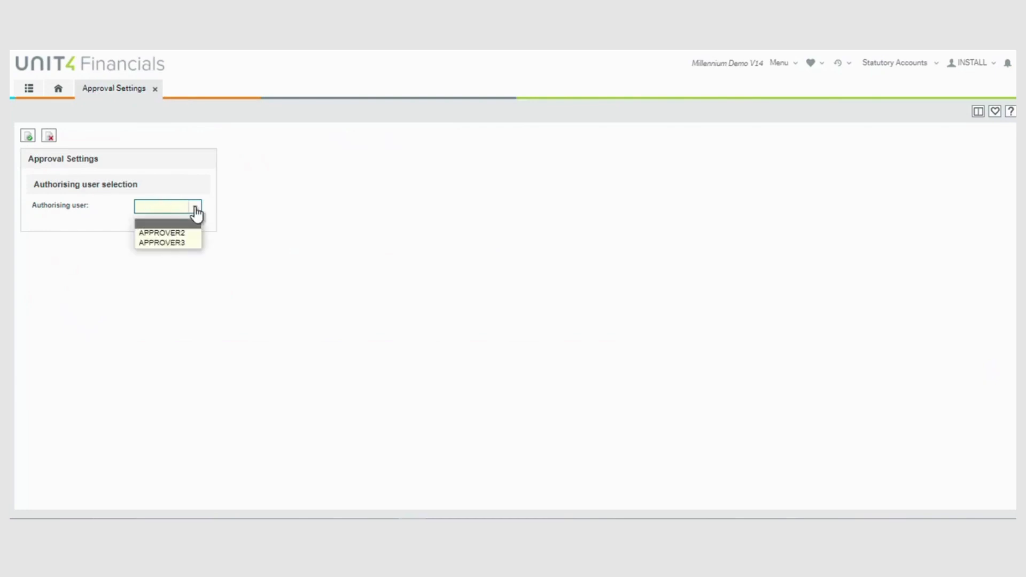
click(189, 178)
click(30, 138)
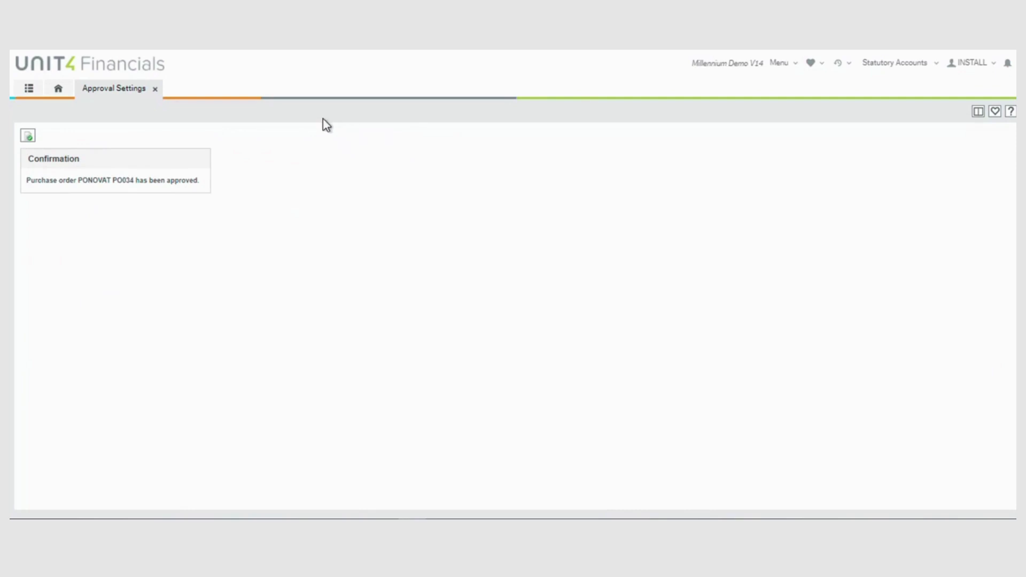
click(155, 89)
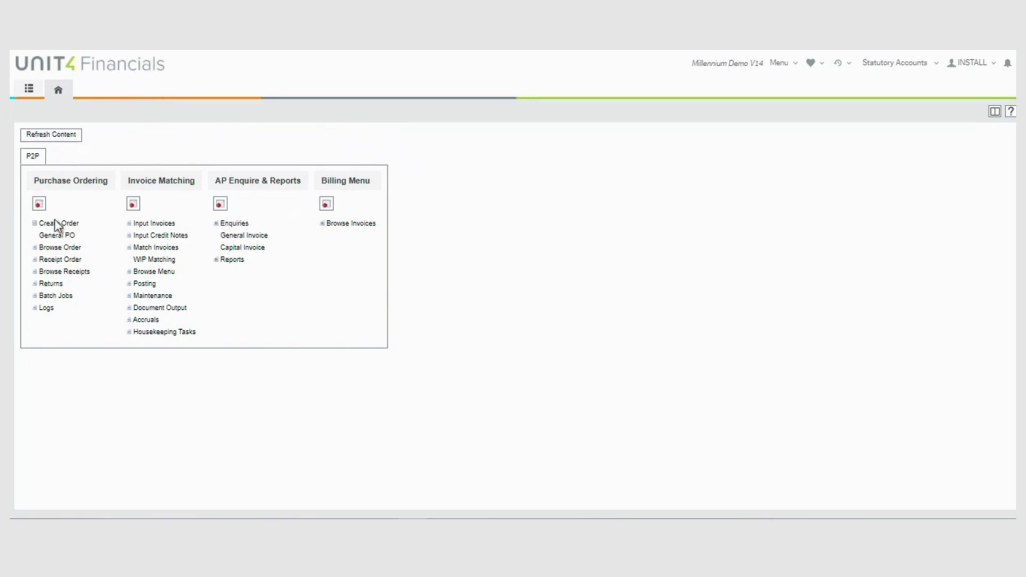
Find the approved order by its PO number for a general receipt and start a goods received note from it.
click(37, 261)
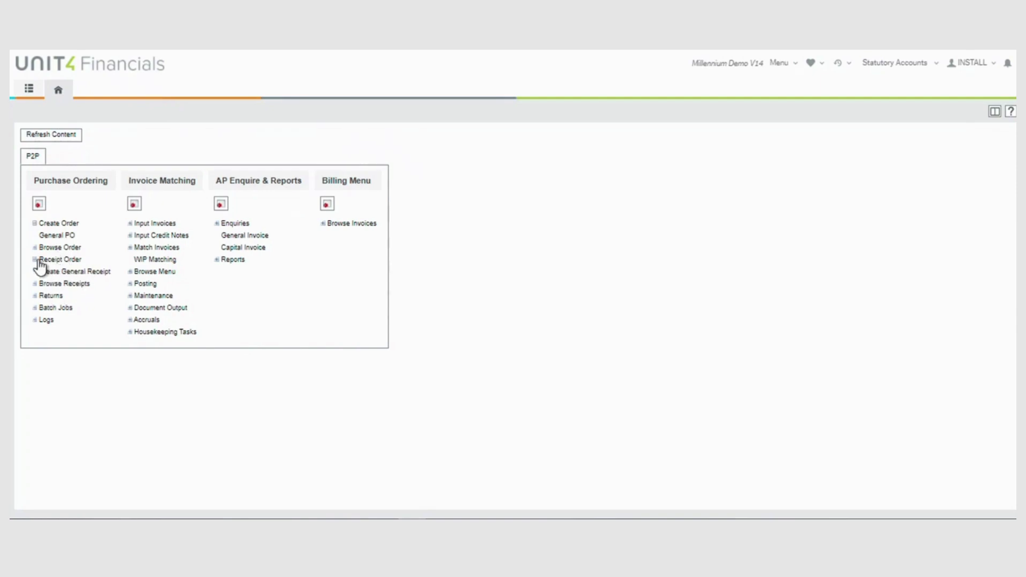
click(65, 274)
click(193, 244)
text(PO034)
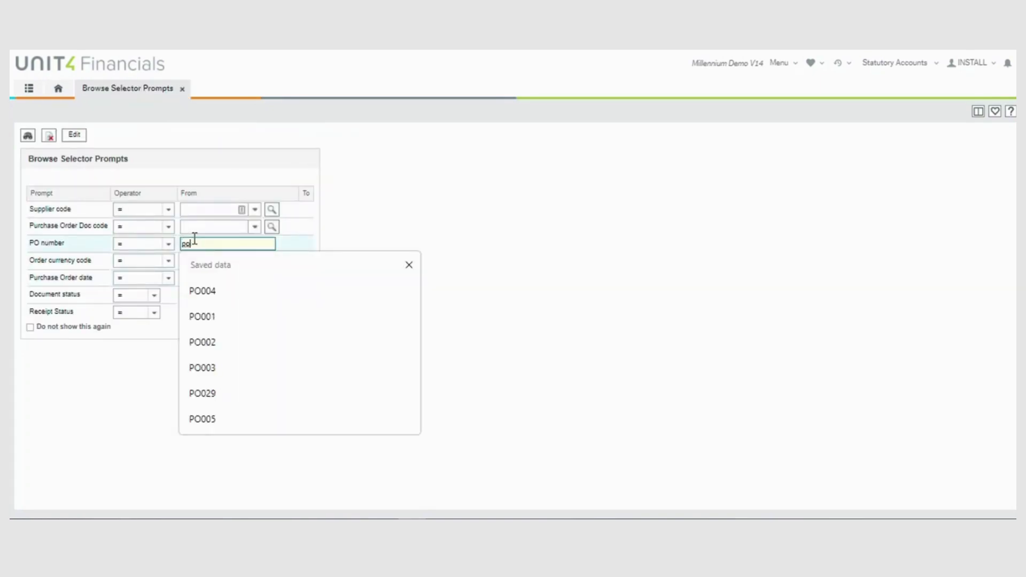
click(28, 135)
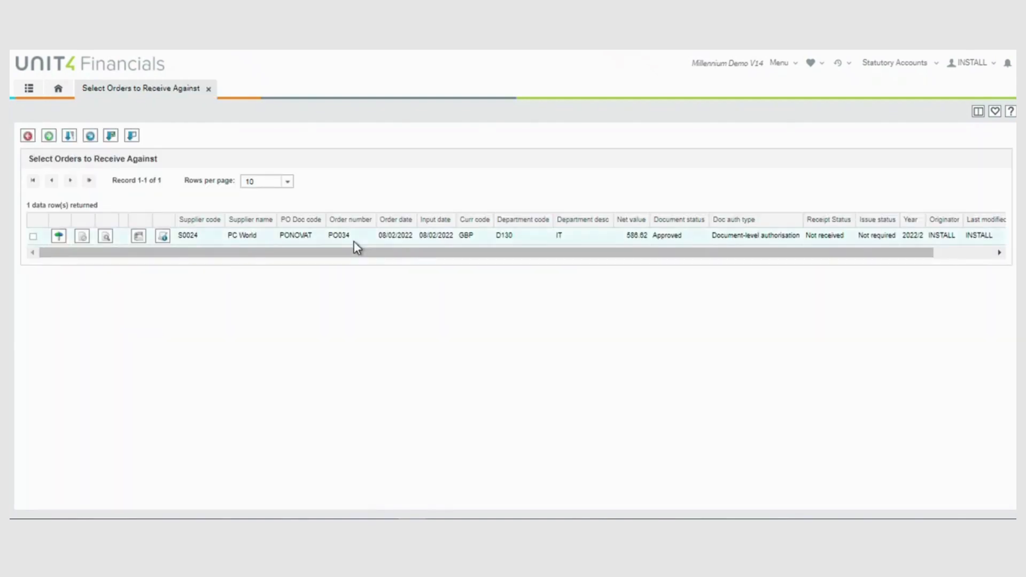
click(33, 236)
click(48, 136)
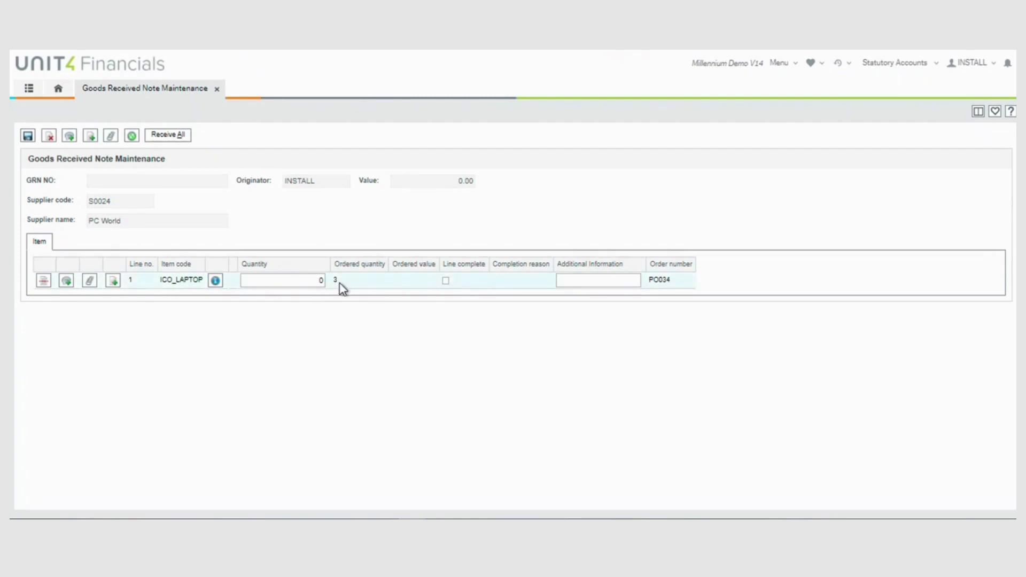
Receive the full ordered quantity on the goods received note, save it and close the save results.
click(170, 138)
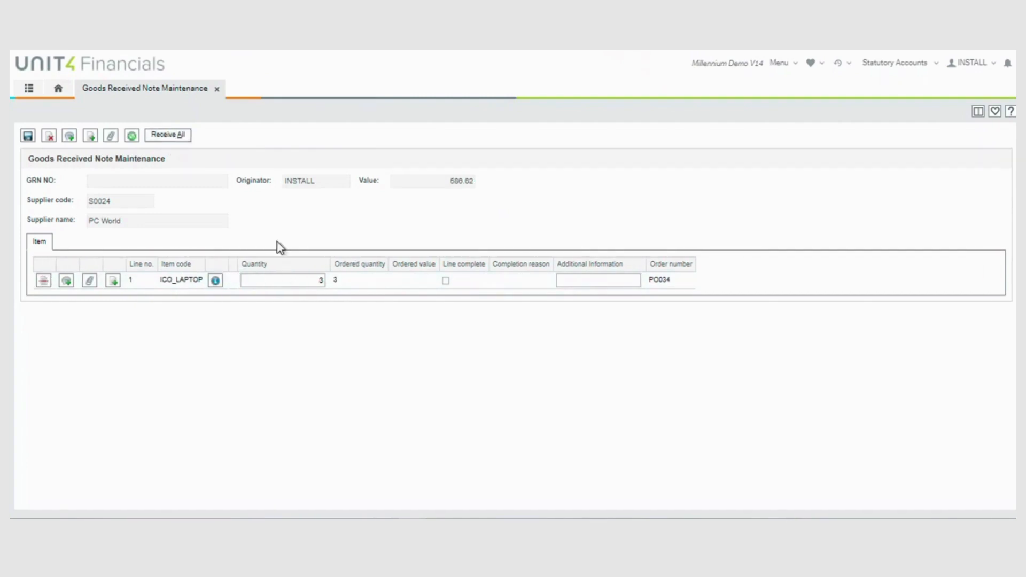
click(27, 136)
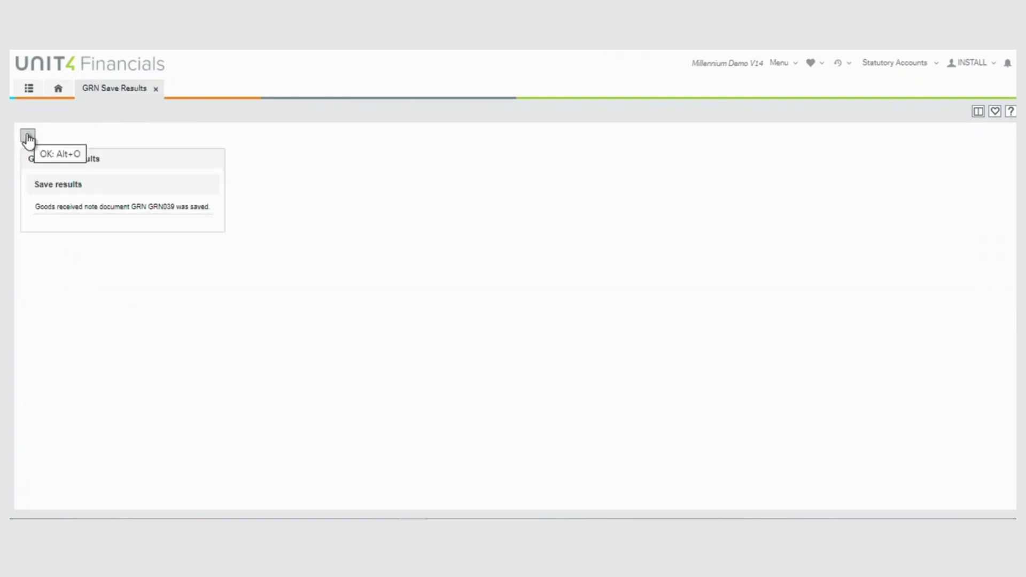
click(152, 89)
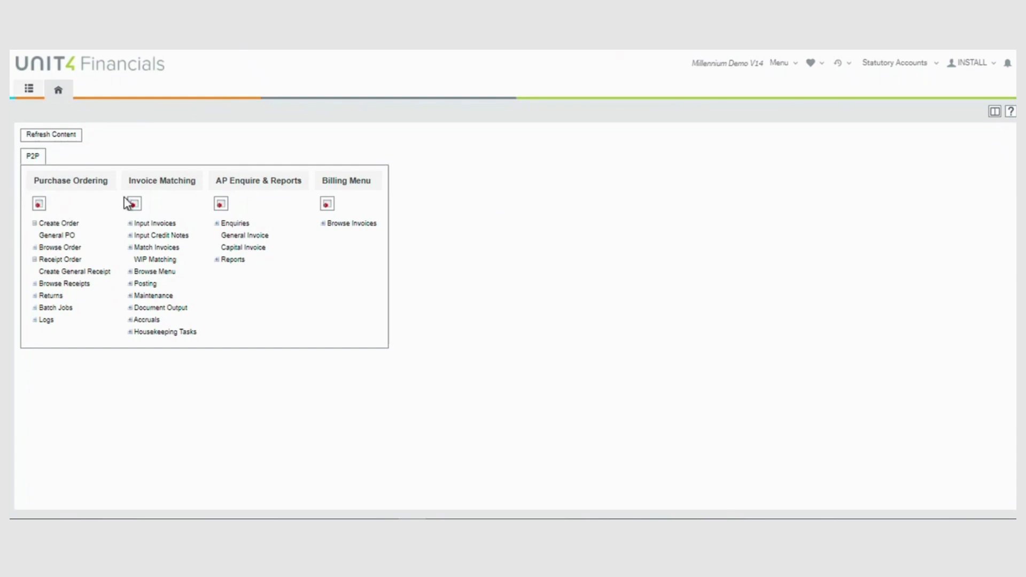
Start a purchase invoice (PINV), enter the purchase order's number and fill the header from the order.
click(132, 223)
click(154, 235)
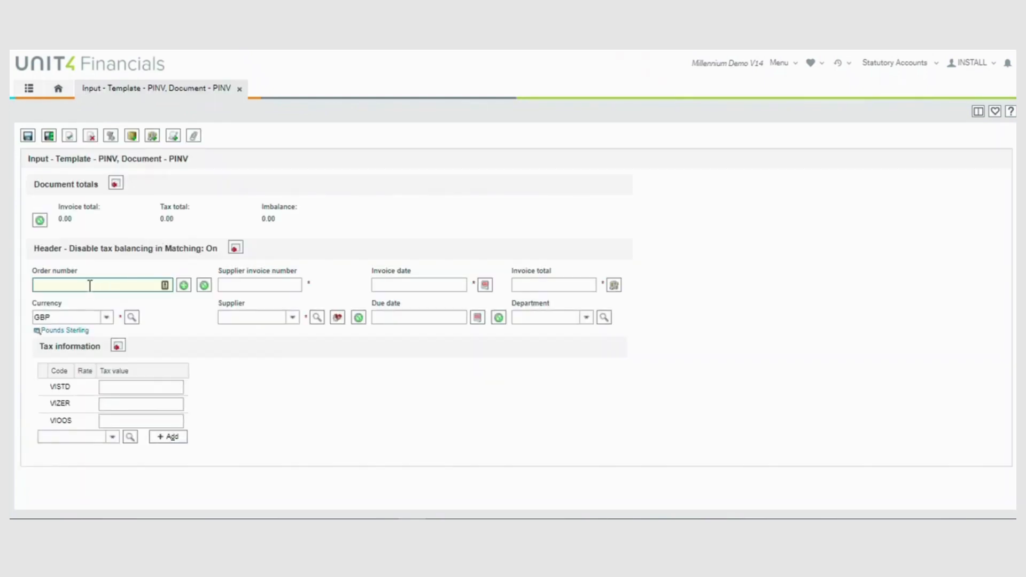
click(94, 284)
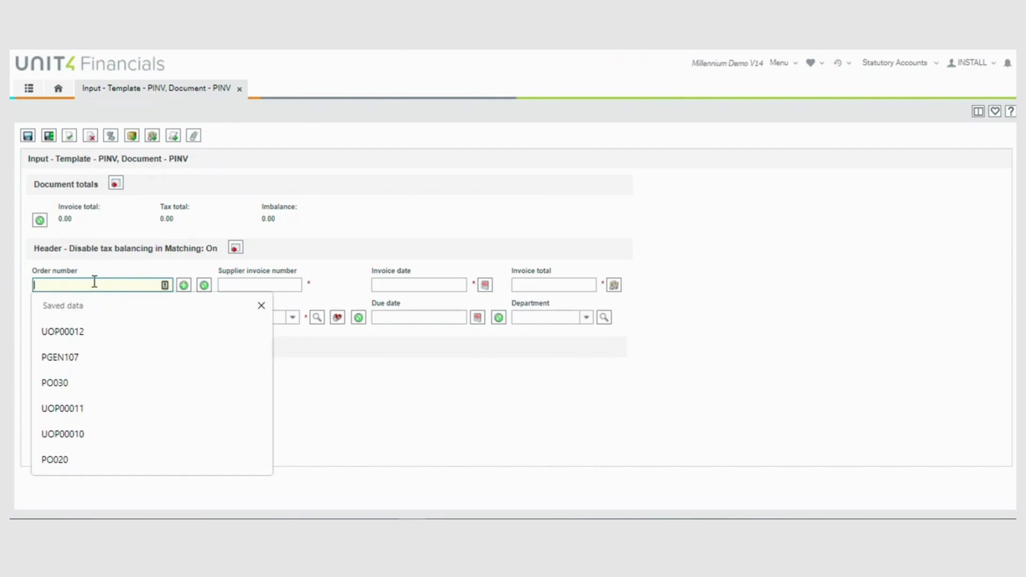
text(PO)
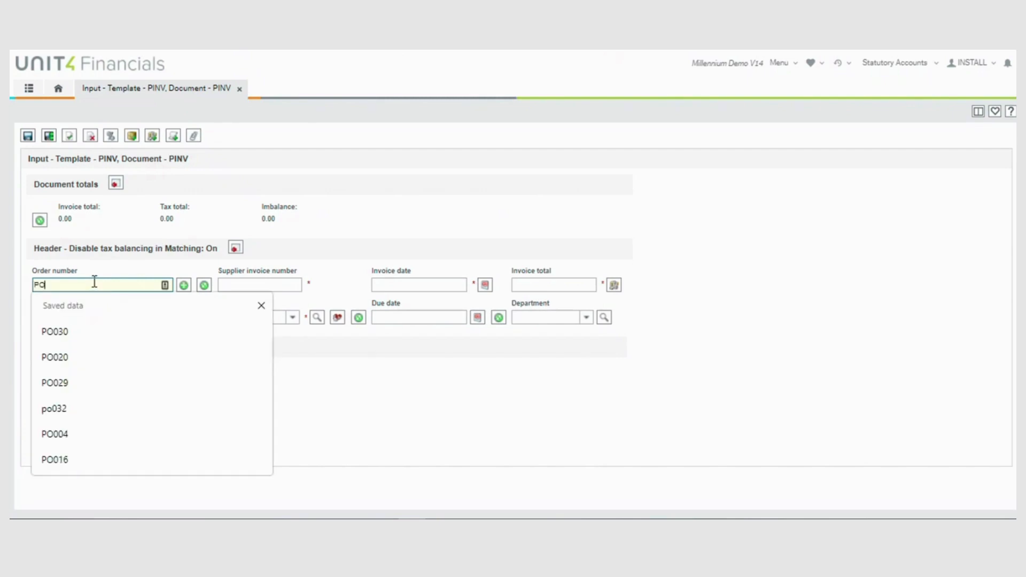
text(034)
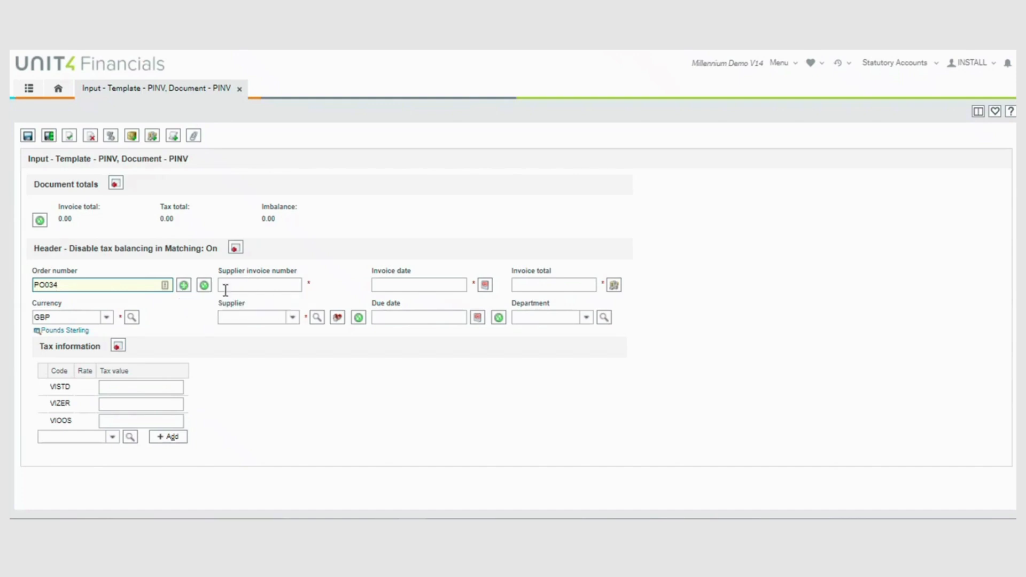
click(204, 285)
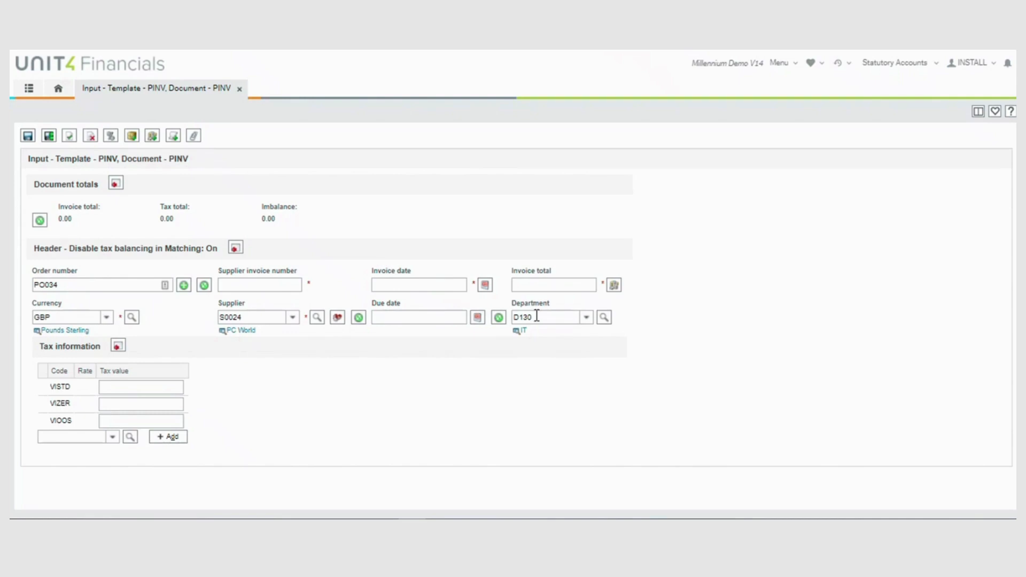
Enter the supplier invoice number, the invoice date 02/02/2022 and the invoice total 586.62.
click(285, 287)
text(4534543535)
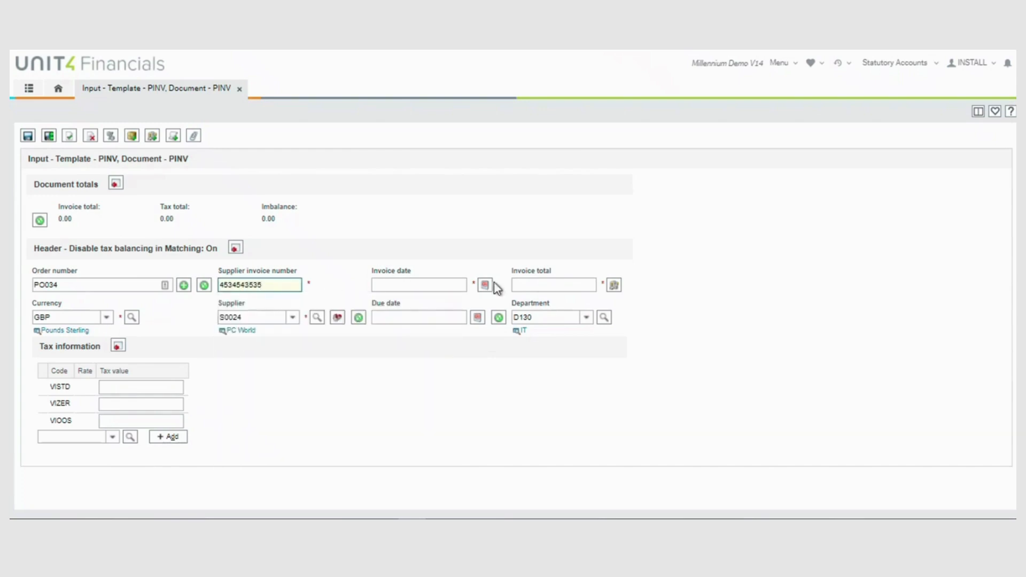
click(490, 285)
click(114, 156)
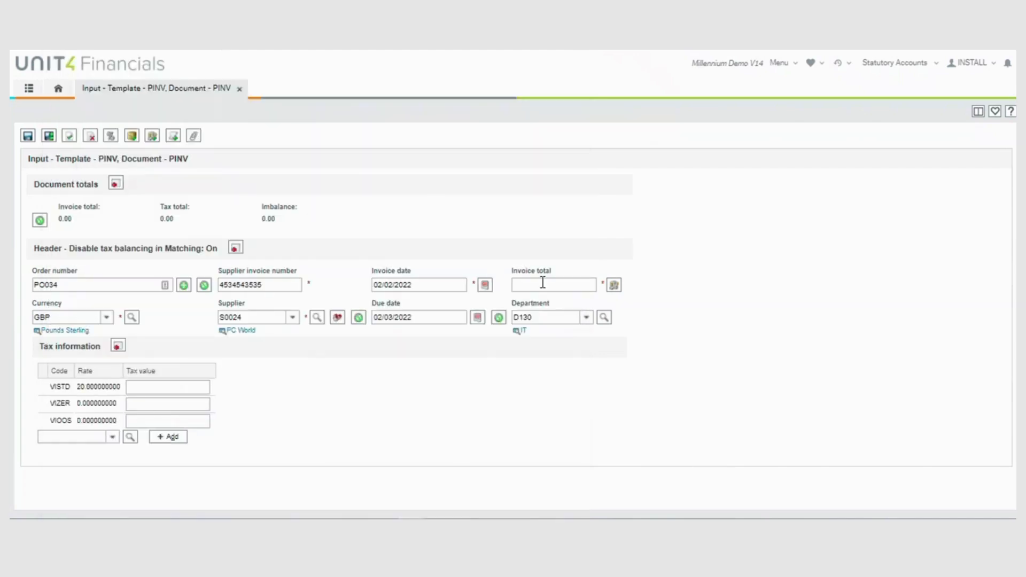
click(542, 283)
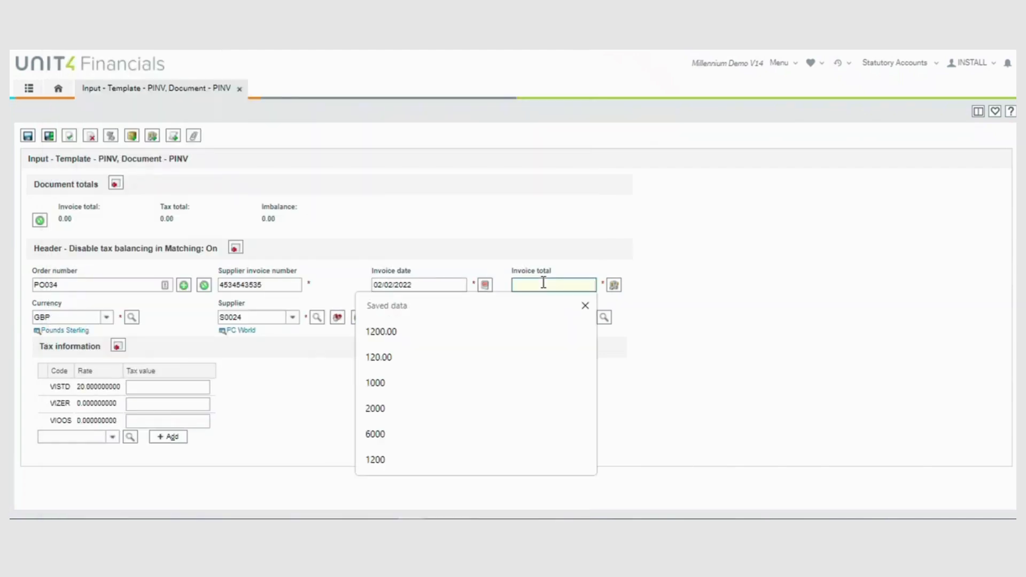
text(586.62)
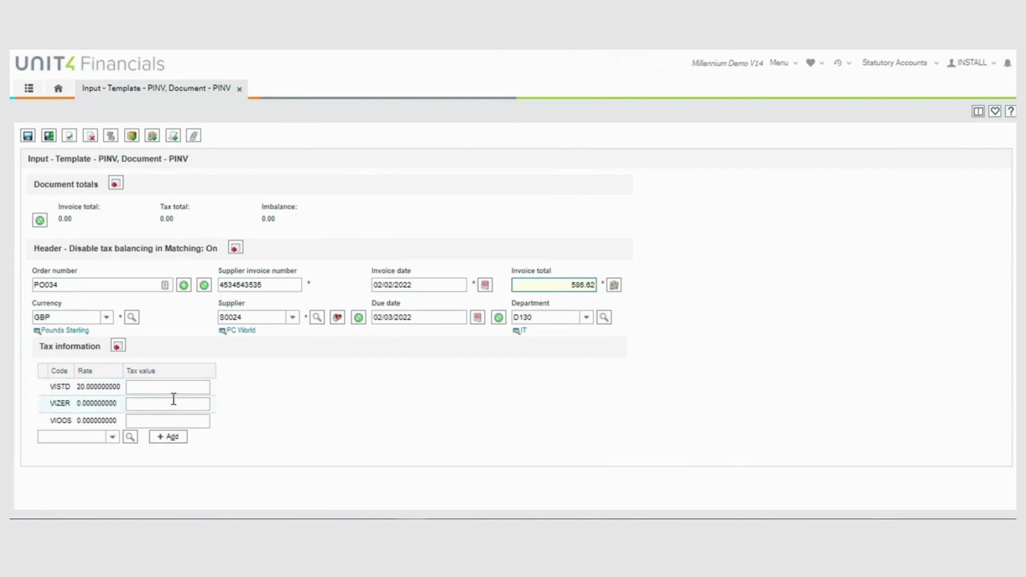
Set the VIZER tax value to 0.00 and save the invoice straight into interactive matching.
click(177, 400)
text(0.00)
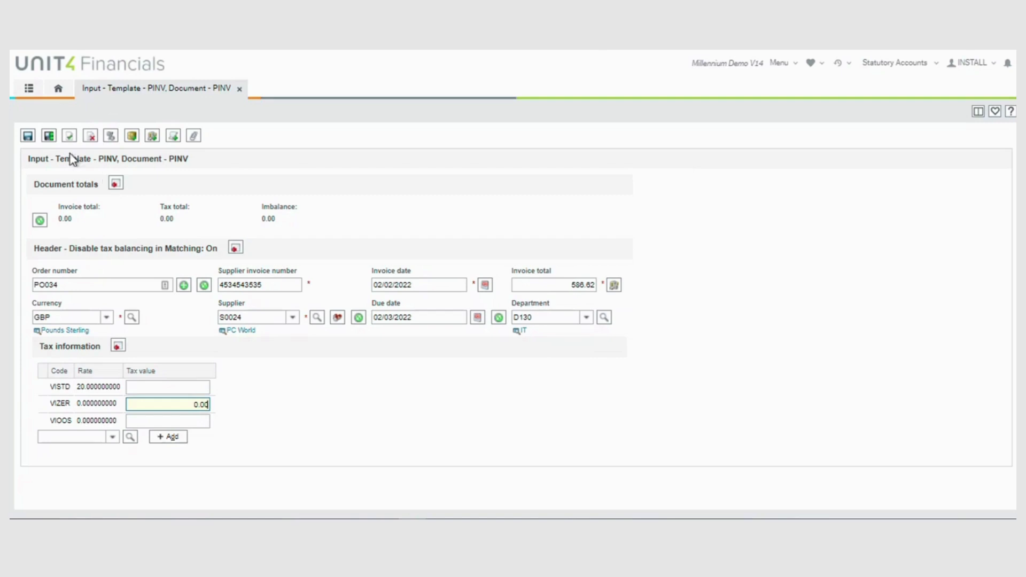
click(48, 137)
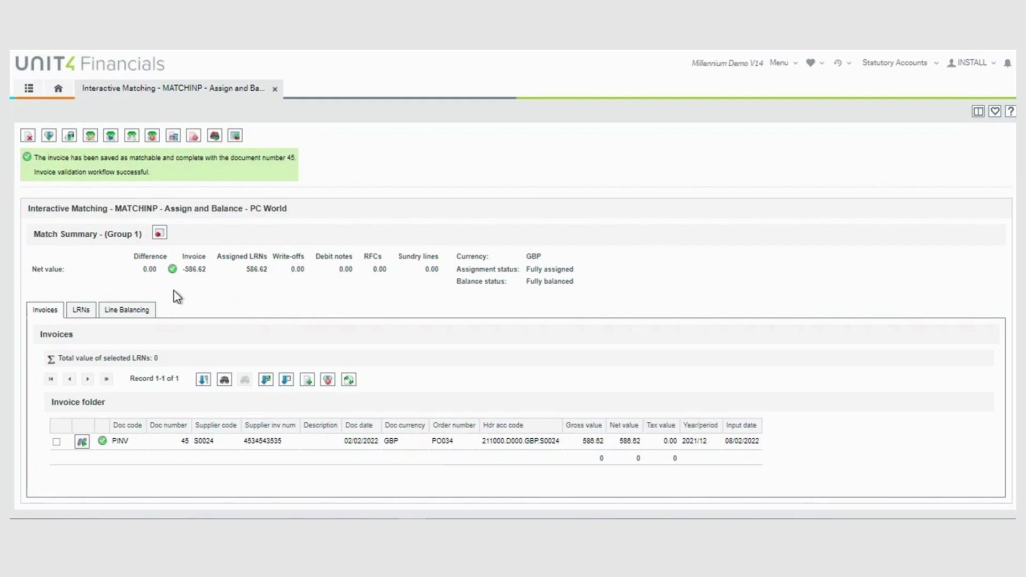
Return to the invoice, set the invoice total to 606.62 and save it into interactive matching.
click(28, 138)
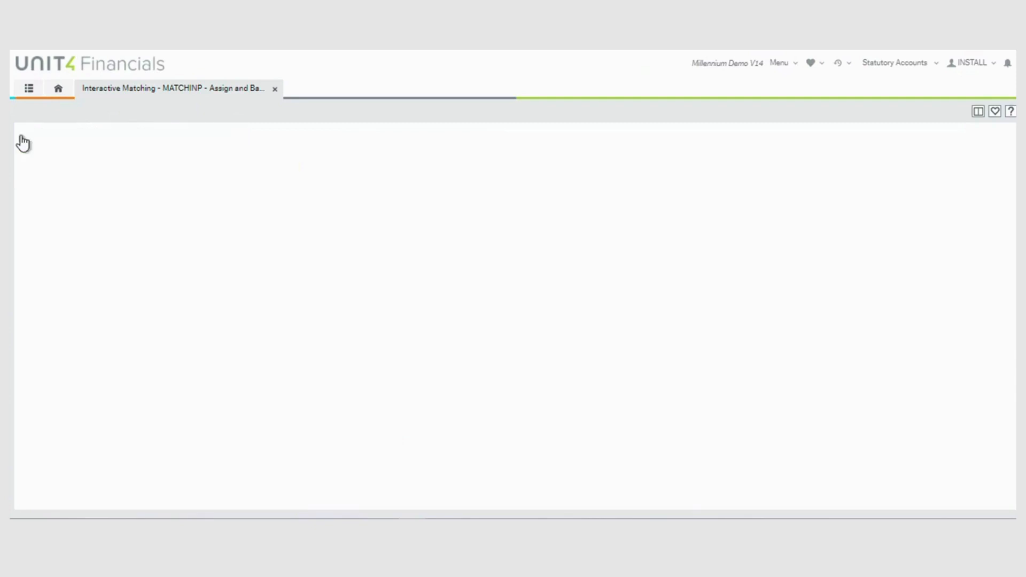
click(549, 284)
drag(550, 285, 627, 288)
text(606.62)
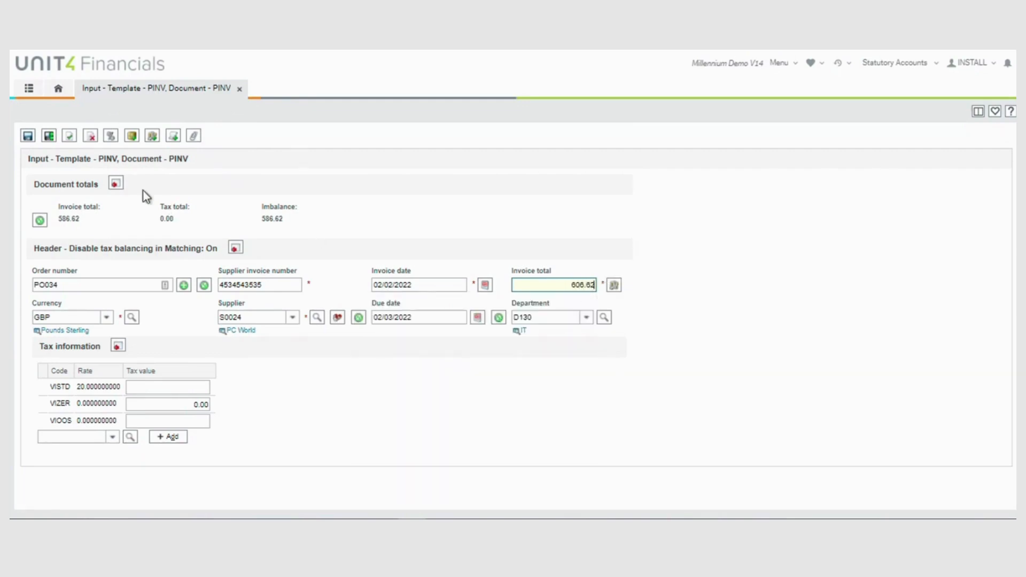
click(48, 137)
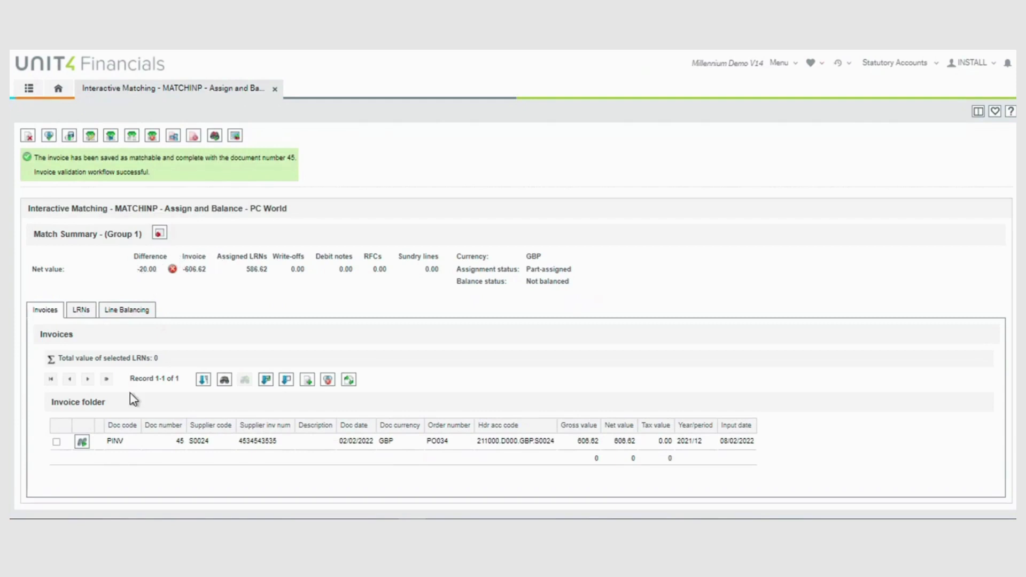
Create a FREIGHT sundry line on the PINV invoice with a debit value of 20.
click(82, 441)
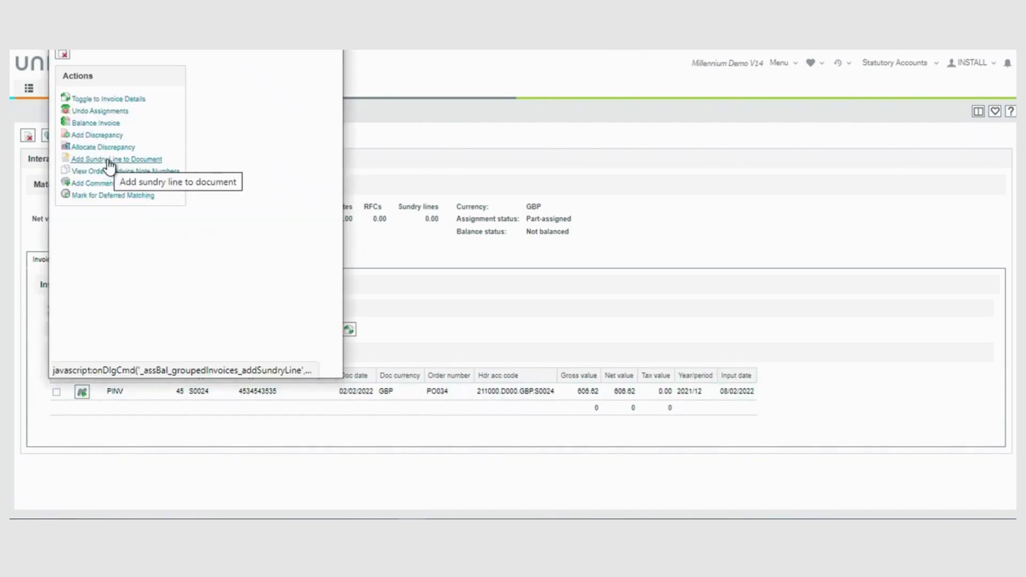
click(109, 160)
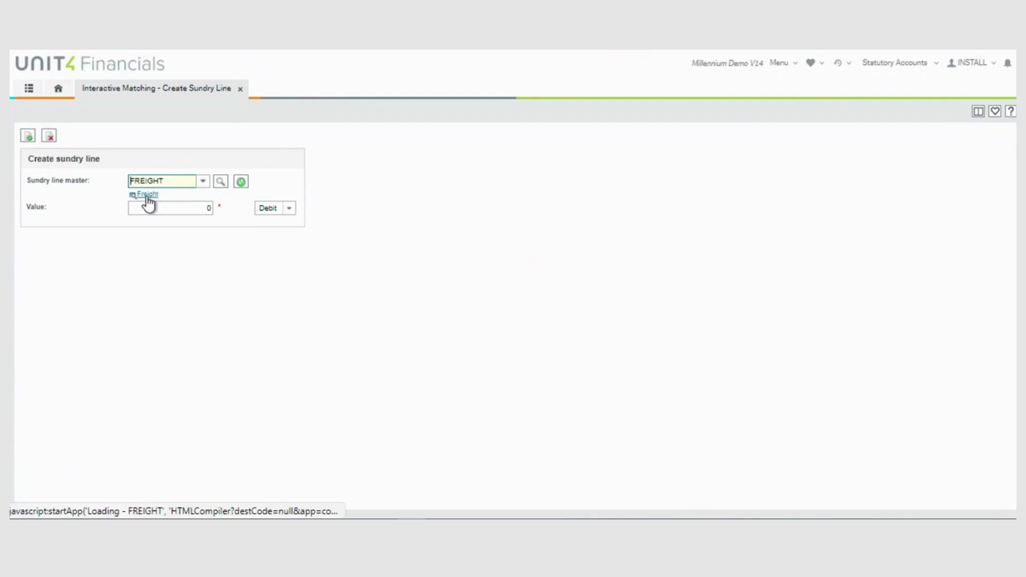
click(169, 208)
text(20)
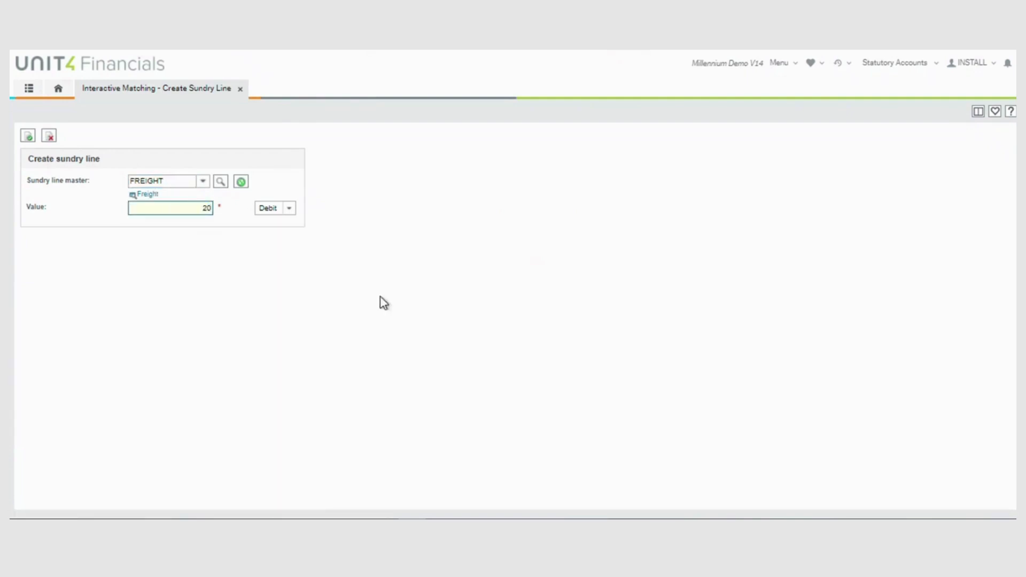
Examine the account code mapping in the FREIGHT sundry line master, and close the master.
click(144, 196)
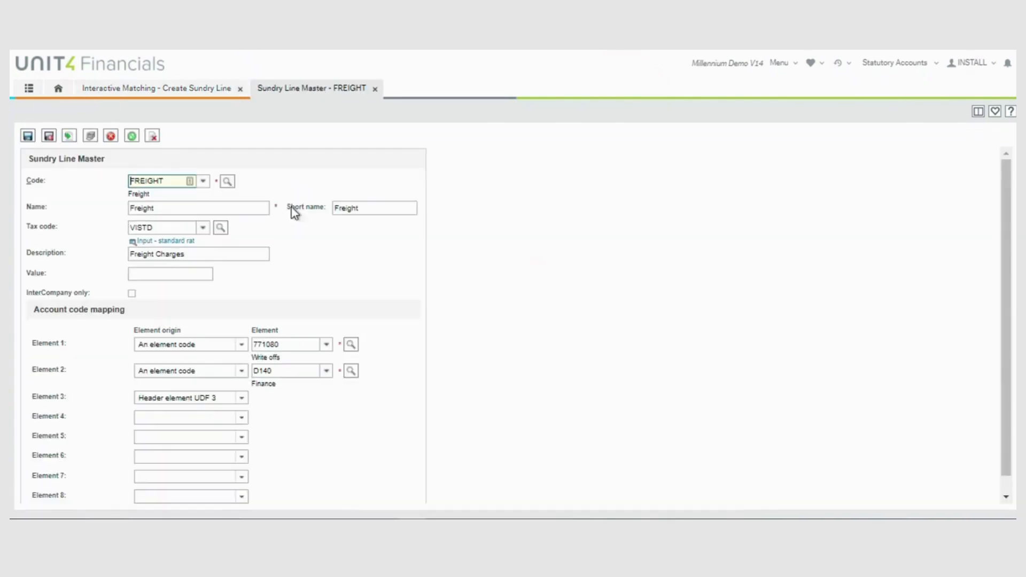
click(298, 344)
click(288, 373)
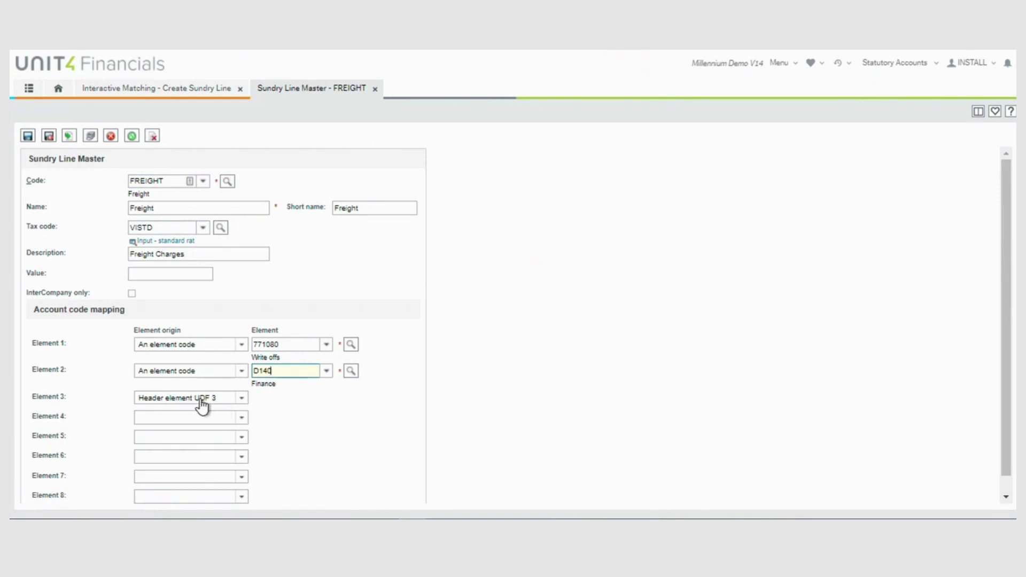
click(376, 89)
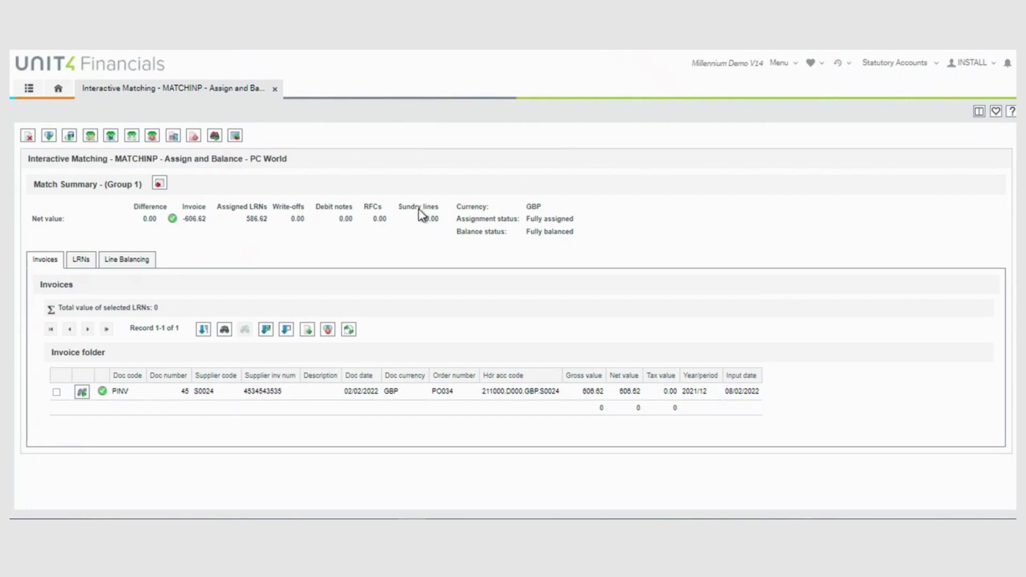
Return to the invoice, set the invoice total to 609.62 and save it into interactive matching.
click(28, 137)
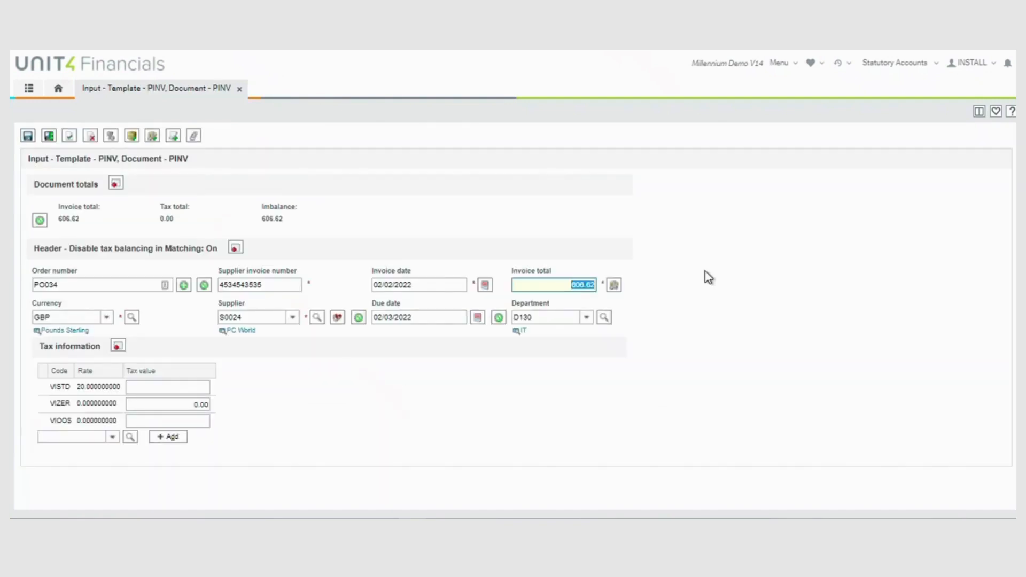
text(60)
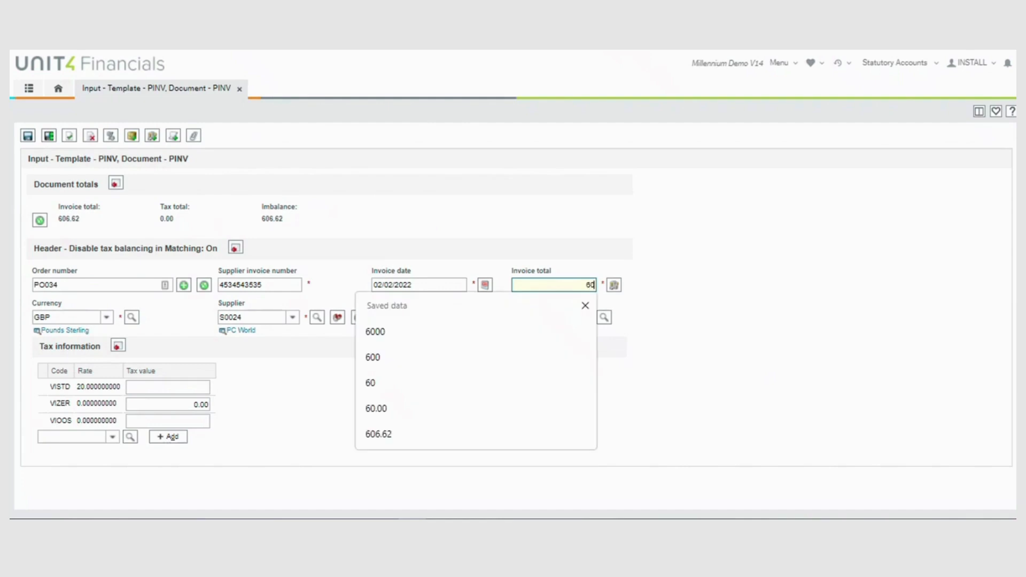
text(6.)
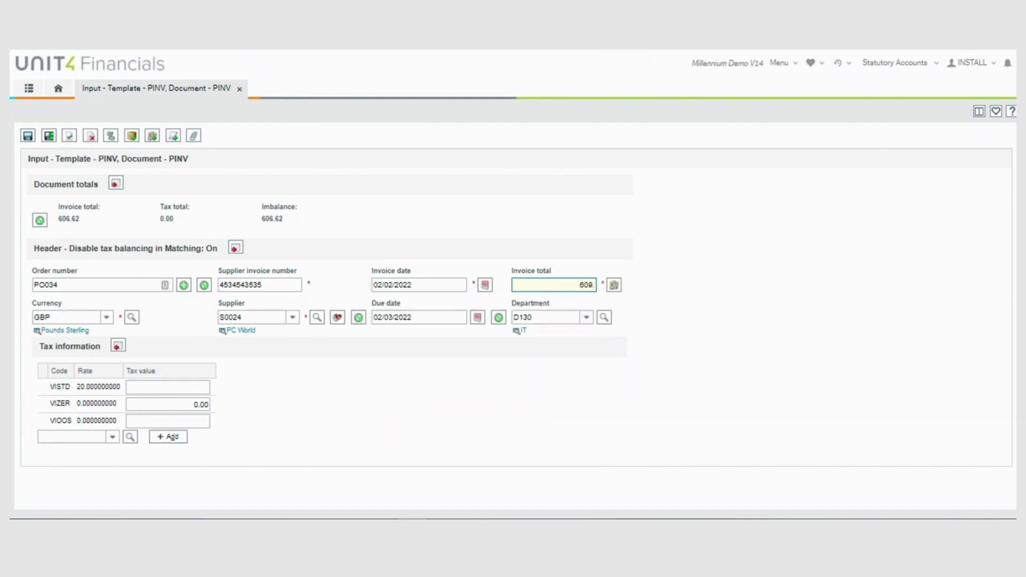
text(62)
click(48, 136)
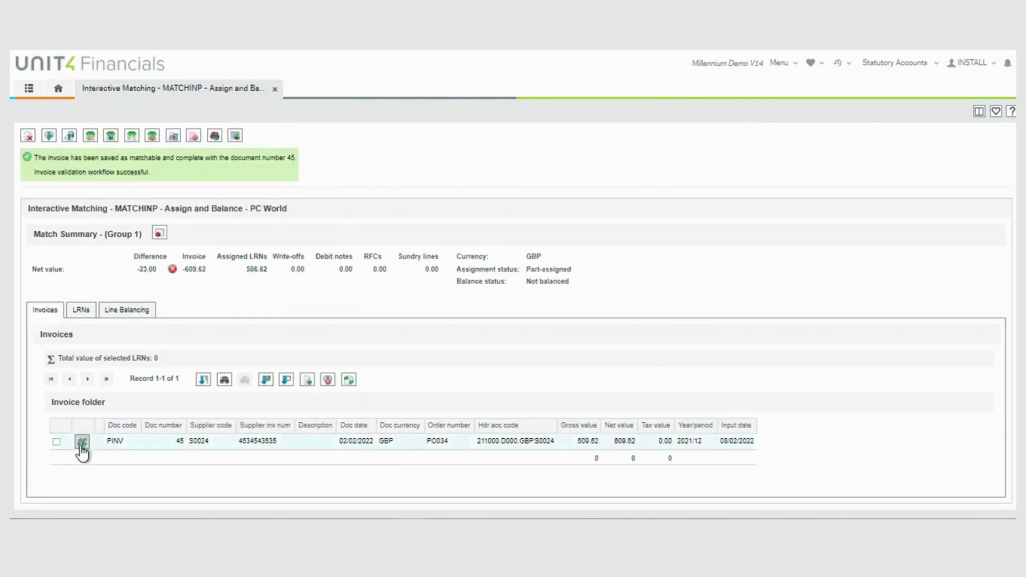
Add a FREIGHT sundry line with a debit value of 20 to the invoice document.
click(84, 466)
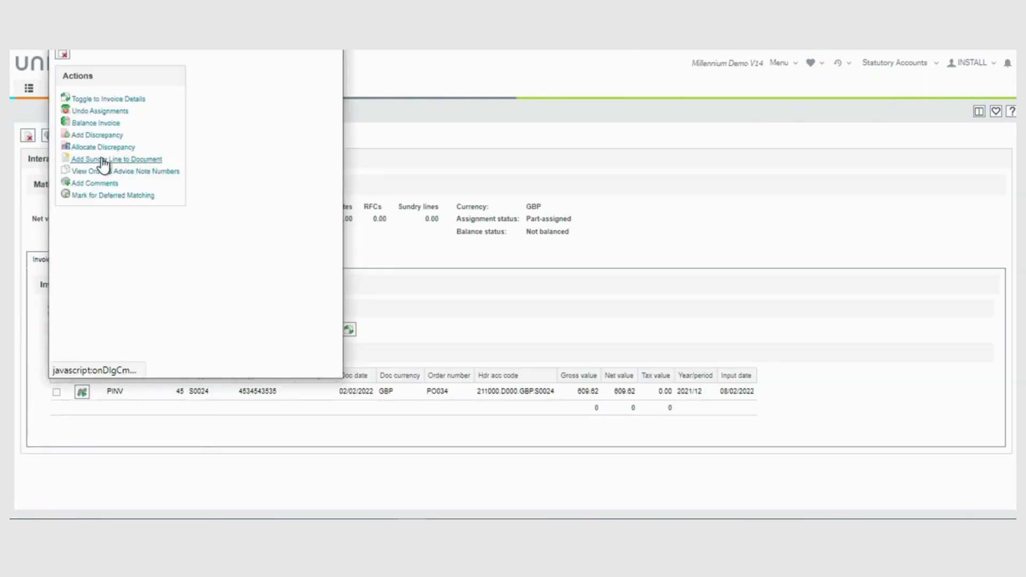
click(102, 160)
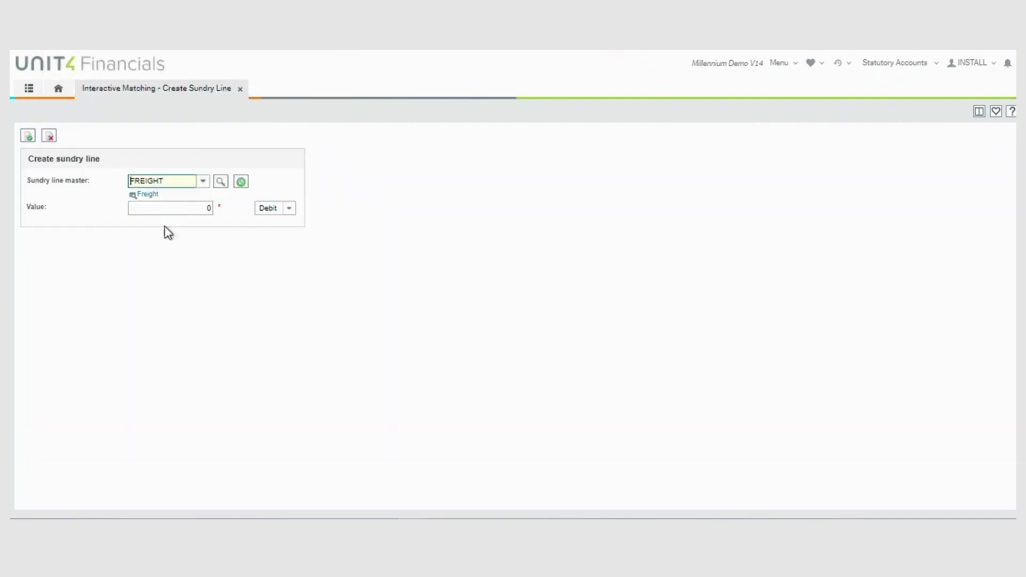
text(20)
click(28, 136)
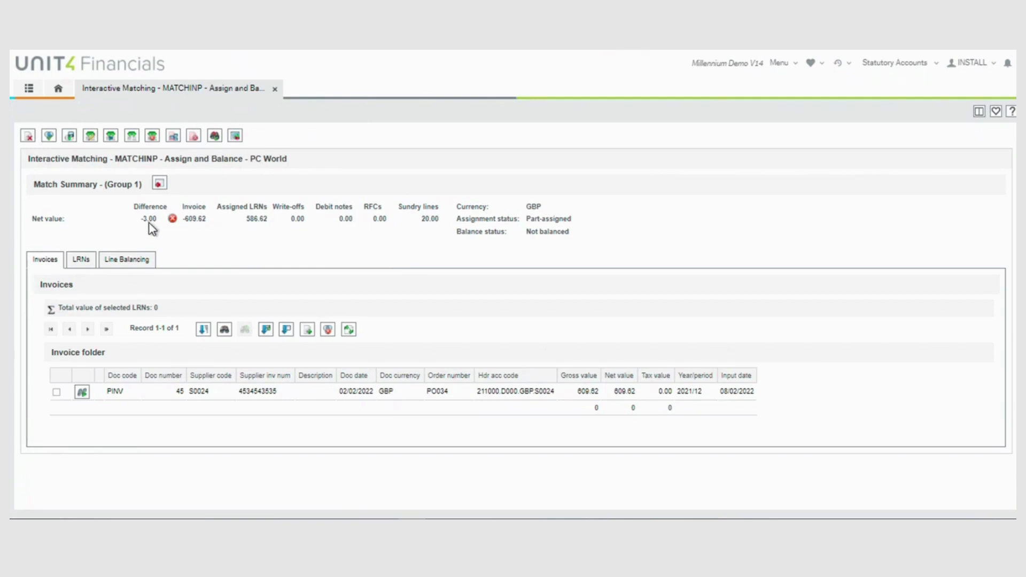
In line balancing, set the laptop line's unit price to 196.54 and apply a write-off with reason code PRICE.
click(134, 262)
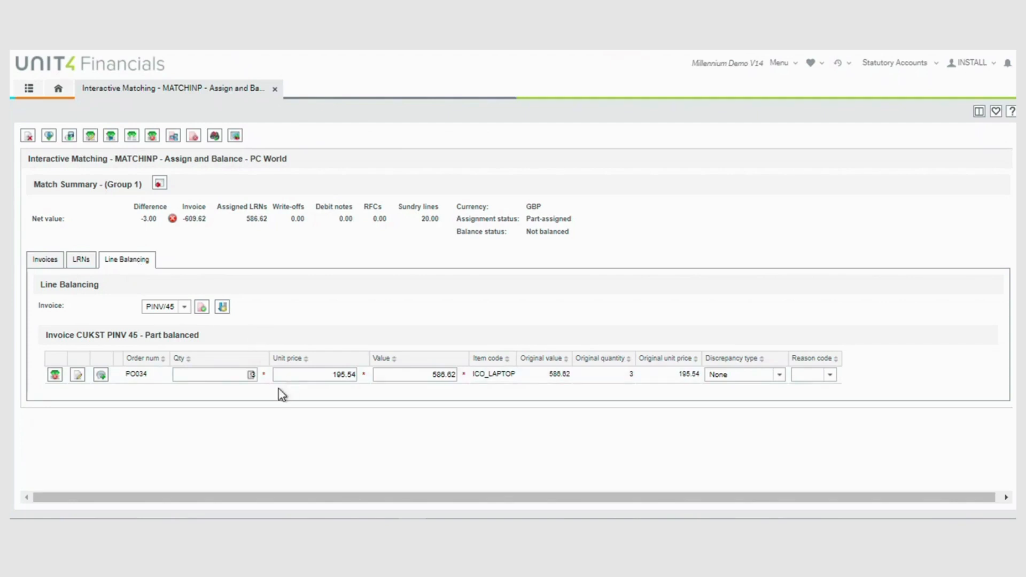
click(346, 375)
key(BackSpace)
text(6)
click(776, 375)
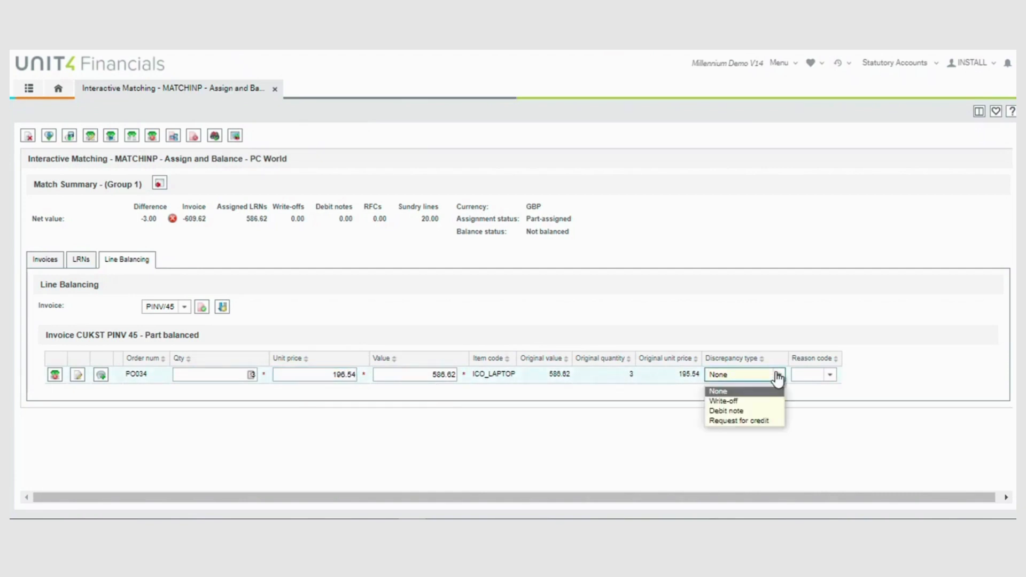
click(734, 401)
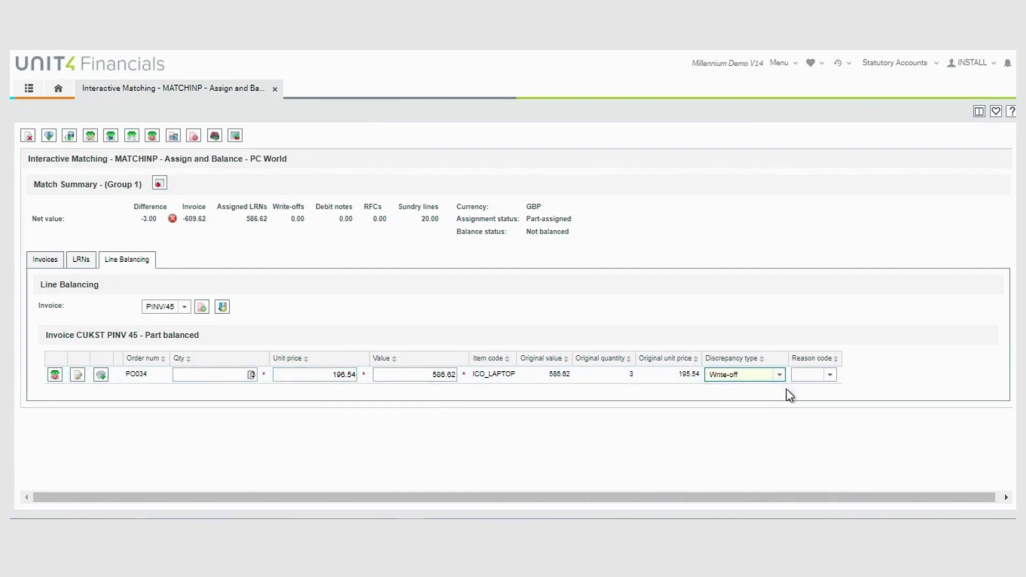
click(828, 376)
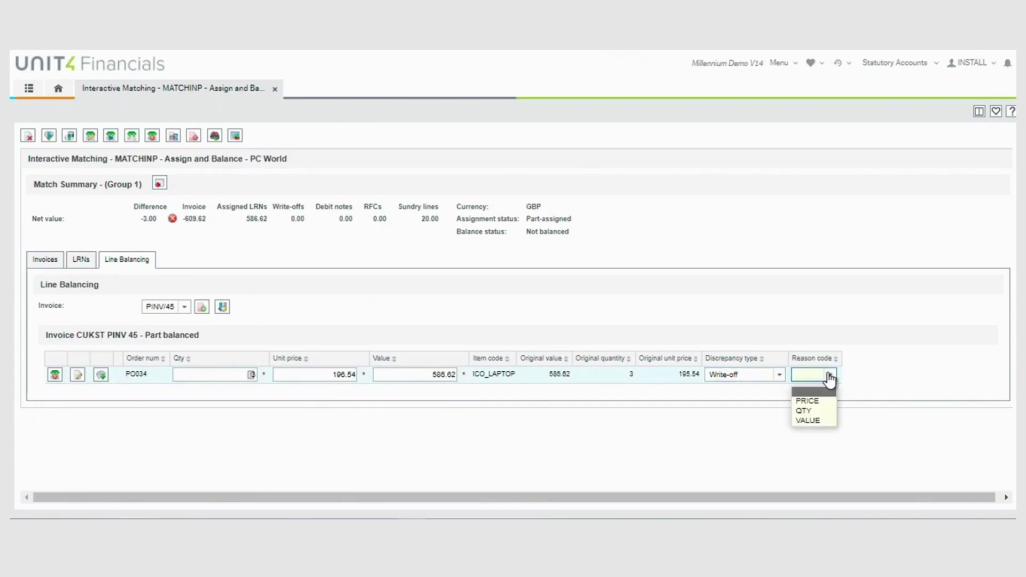
click(809, 401)
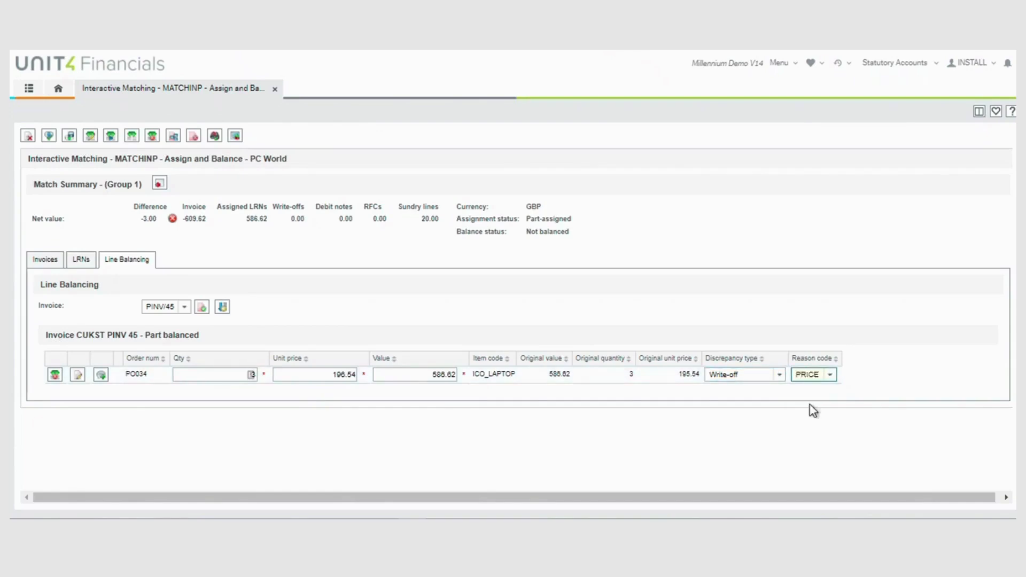
click(201, 308)
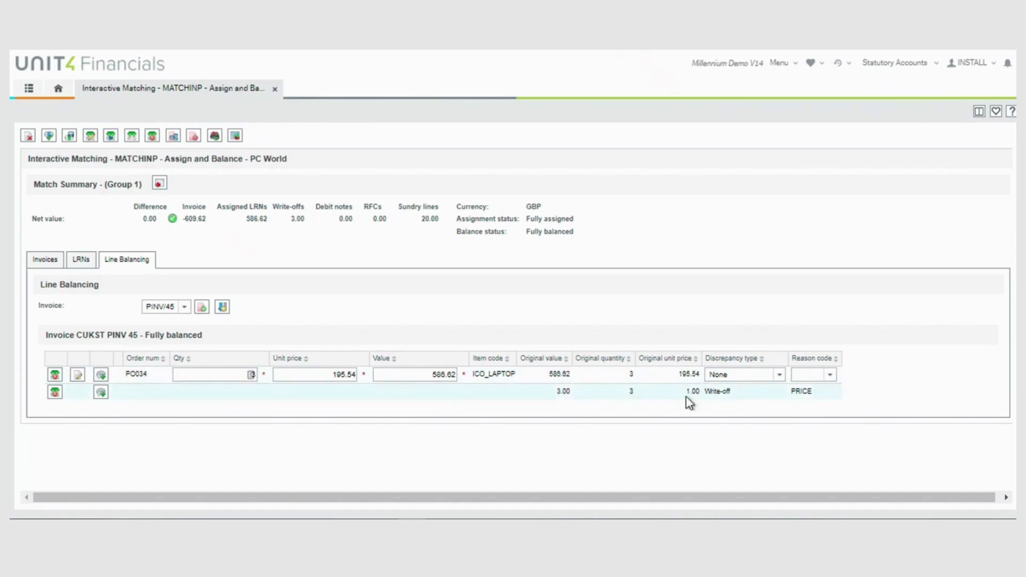
Submit the balanced matching group for posting and close the resulting information page.
click(49, 136)
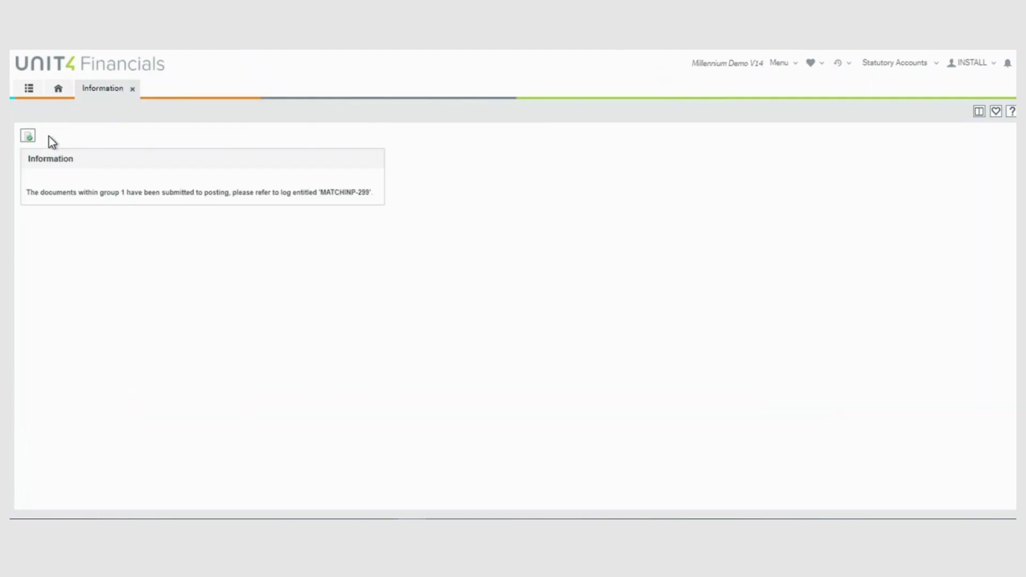
click(132, 89)
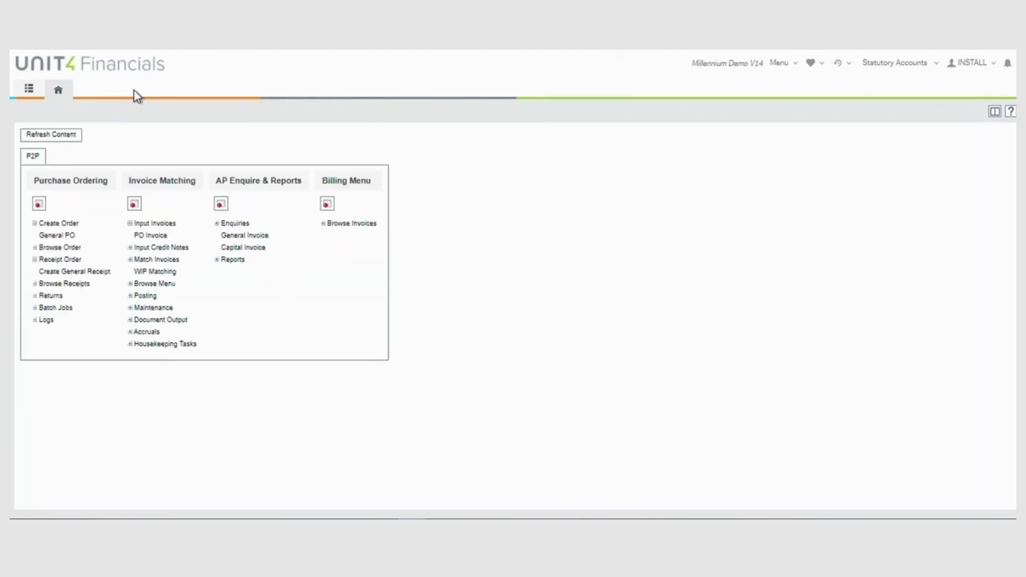
Run a Finance Browse Details general enquiry with a date criterion to list the posted invoice's lines.
click(28, 88)
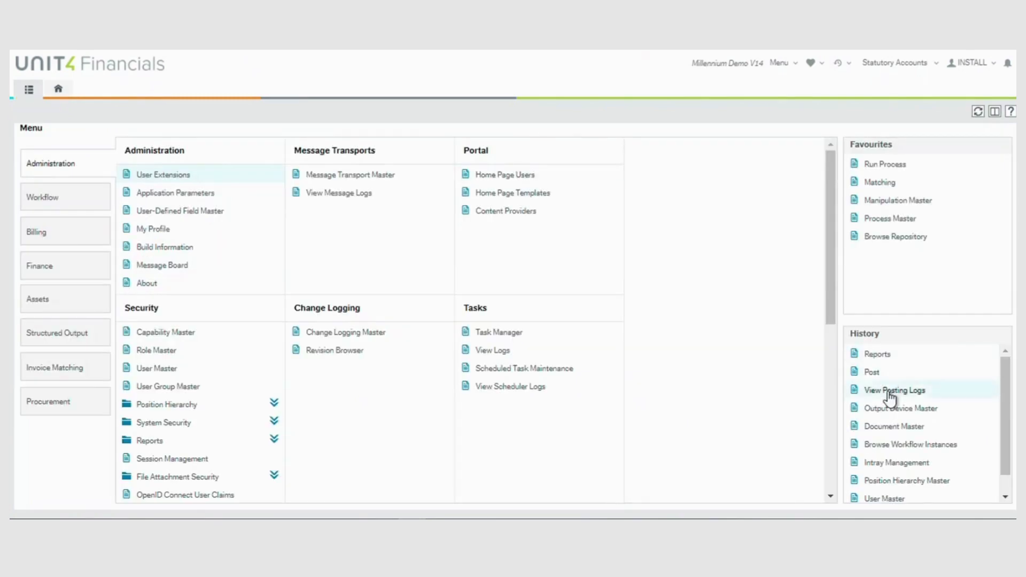
click(47, 266)
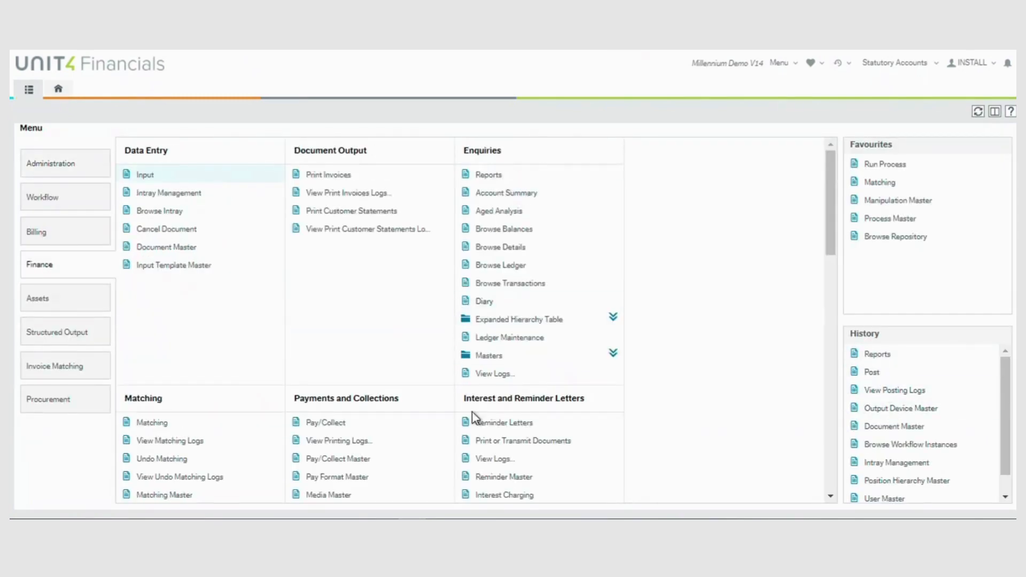
click(498, 248)
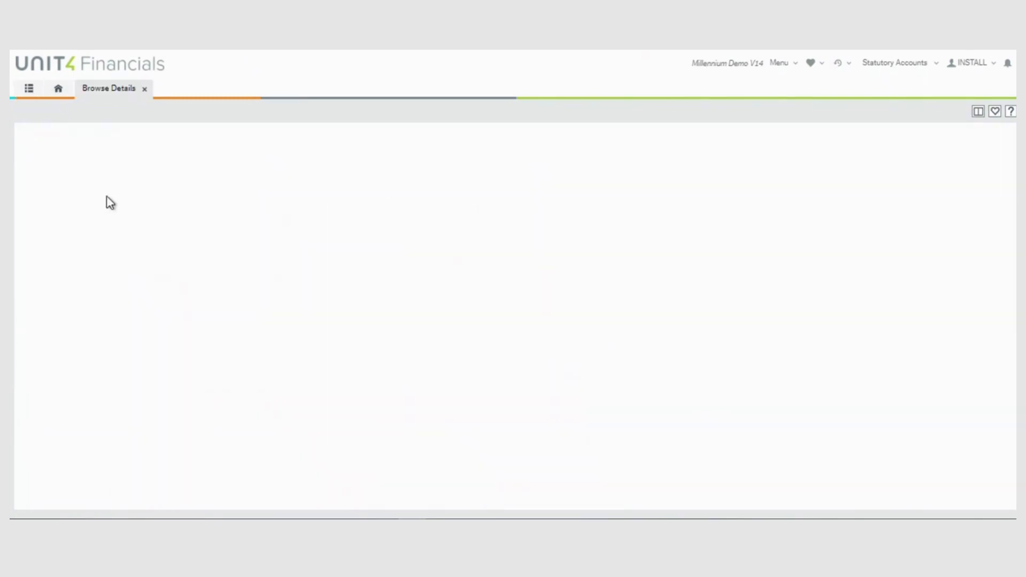
click(203, 181)
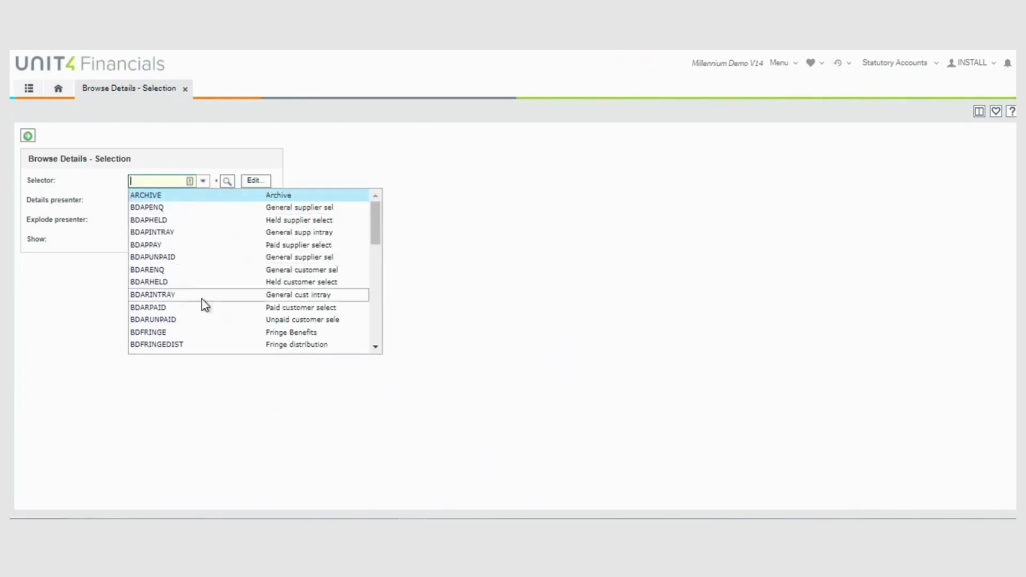
scroll(375, 256, down, 2)
click(155, 307)
click(28, 135)
click(176, 369)
text(08/07/2022)
click(27, 135)
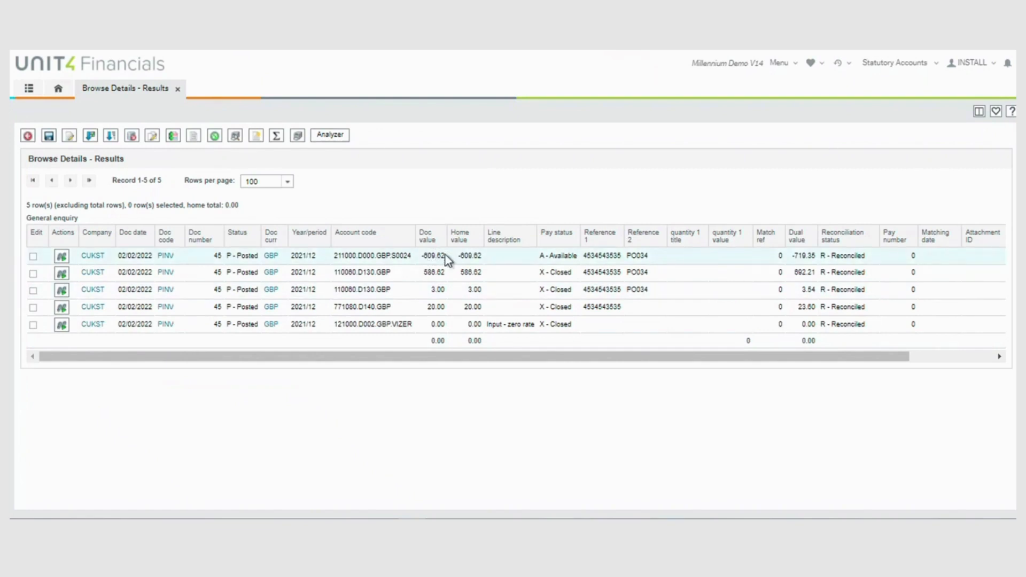
Select the invoice's 586.62, 3.00 and 20.00 lines to examine the goods, price write-off and freight postings.
click(424, 273)
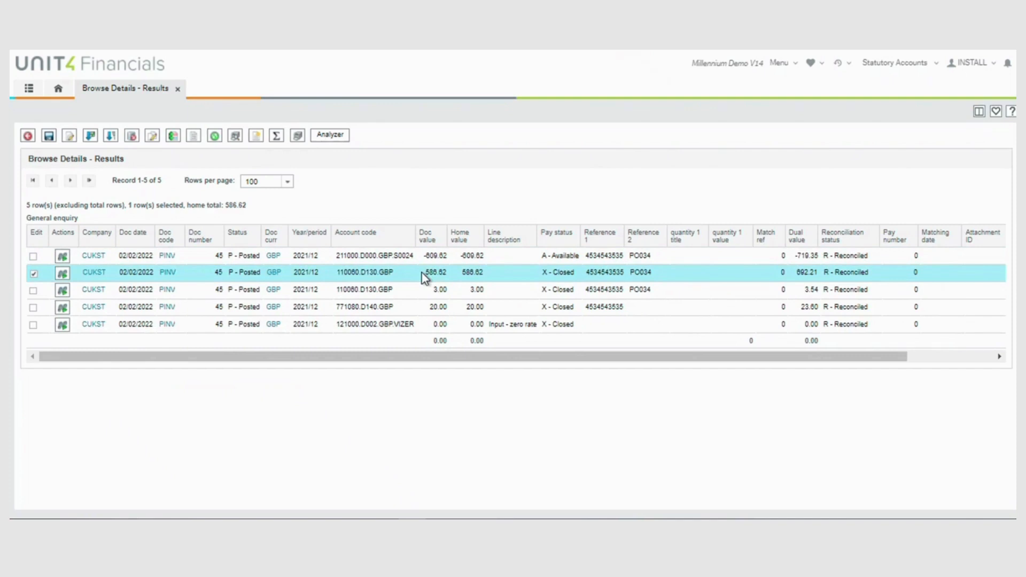
click(431, 292)
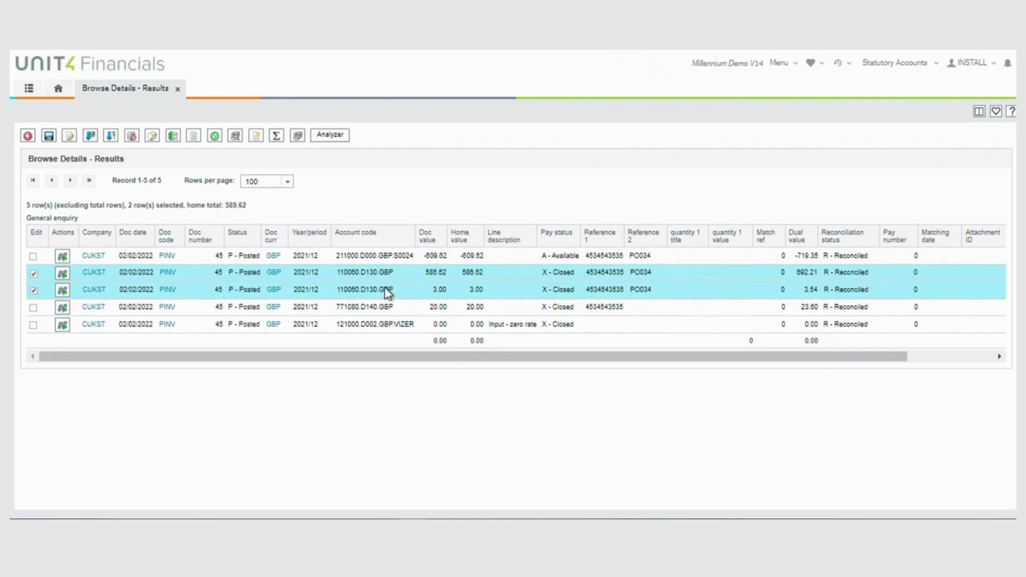
click(412, 315)
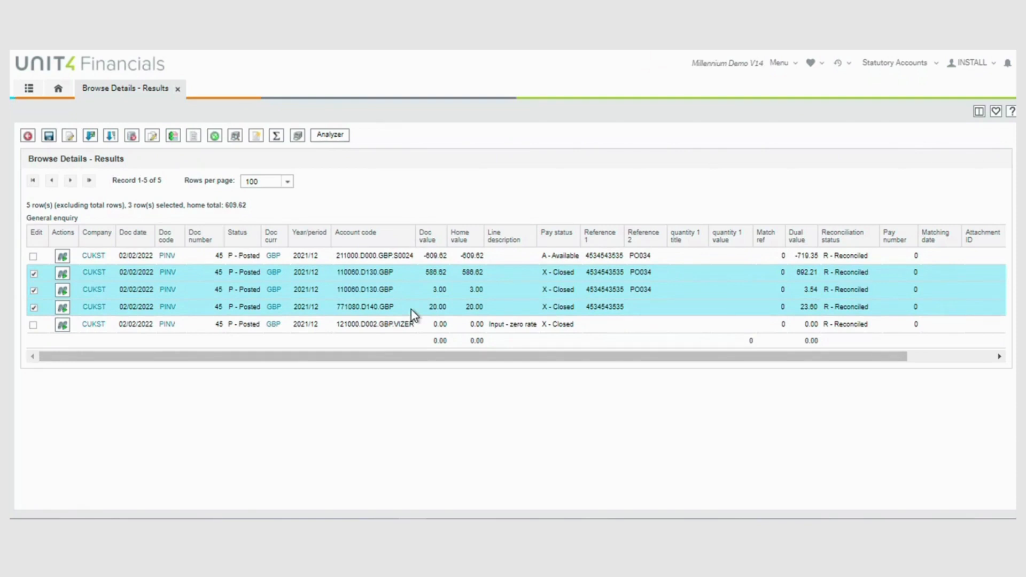